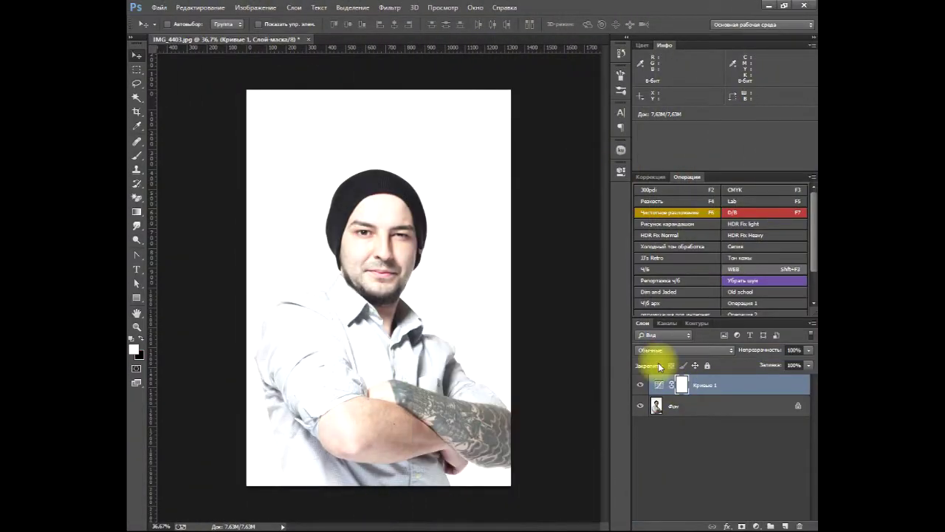
Step: Invert the Кривые 1 mask to black and set up a soft low-opacity brush (10%/5%)
{"action": "key", "text": "ctrl+i"}
{"action": "left_click", "coordinate": [137, 141]}
{"action": "key", "text": "ctrl+plus"}
{"action": "key", "text": "ctrl+plus"}
{"action": "scroll", "coordinate": [386, 180], "scroll_direction": "up", "scroll_amount": 1}
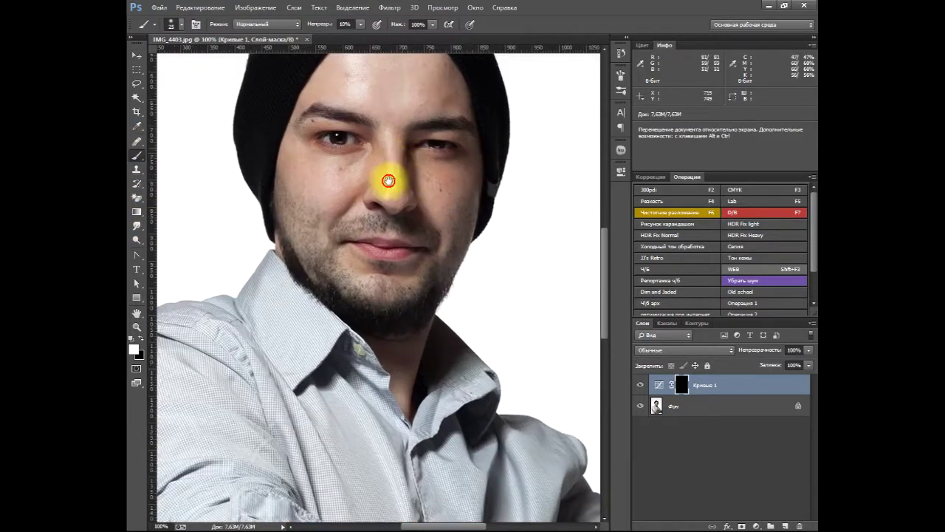
{"action": "key", "text": "Tab"}
{"action": "scroll", "coordinate": [330, 155], "scroll_direction": "up", "scroll_amount": 1}
{"action": "right_click", "coordinate": [331, 153]}
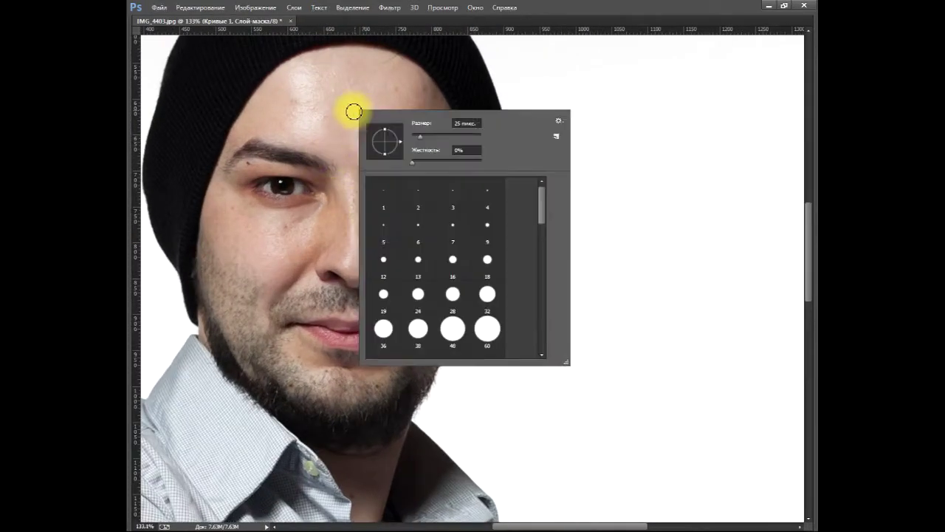
{"action": "key", "text": "Return"}
{"action": "key", "text": "Tab"}
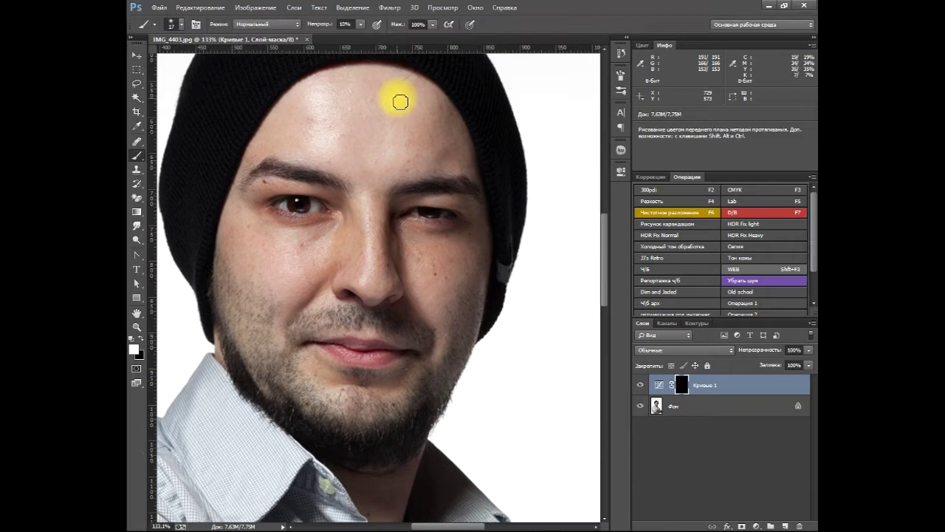
{"action": "key", "text": "Tab"}
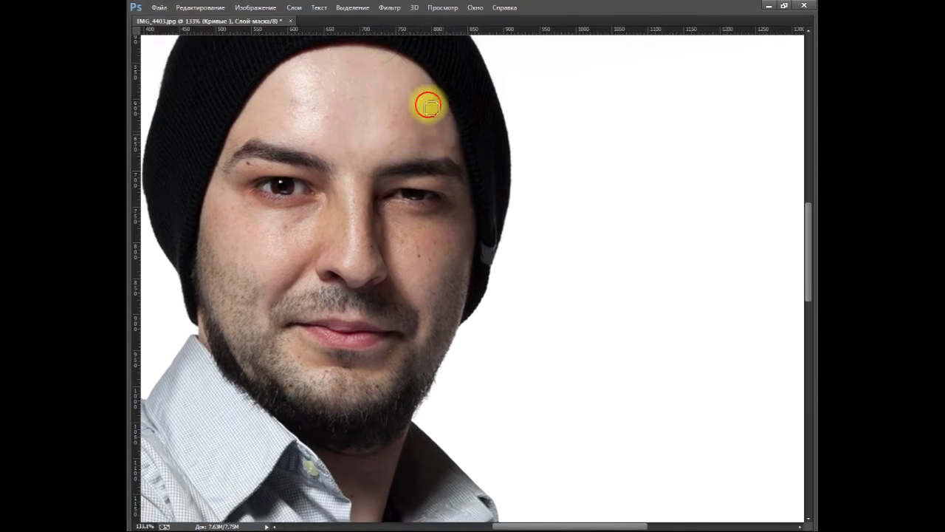
Step: Paint white at 5% under the eyes, at the outer eye corner and across the cheek
{"action": "left_click", "coordinate": [308, 221]}
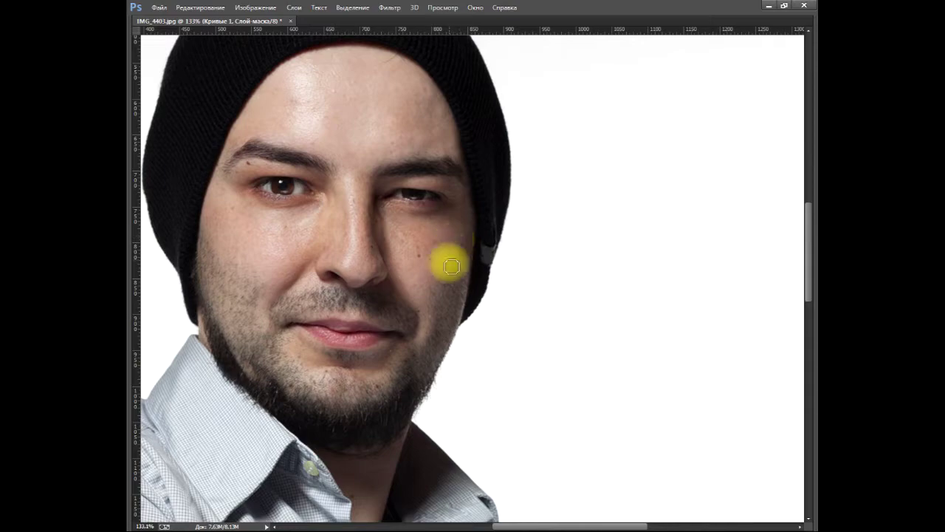
{"action": "key", "text": "Tab"}
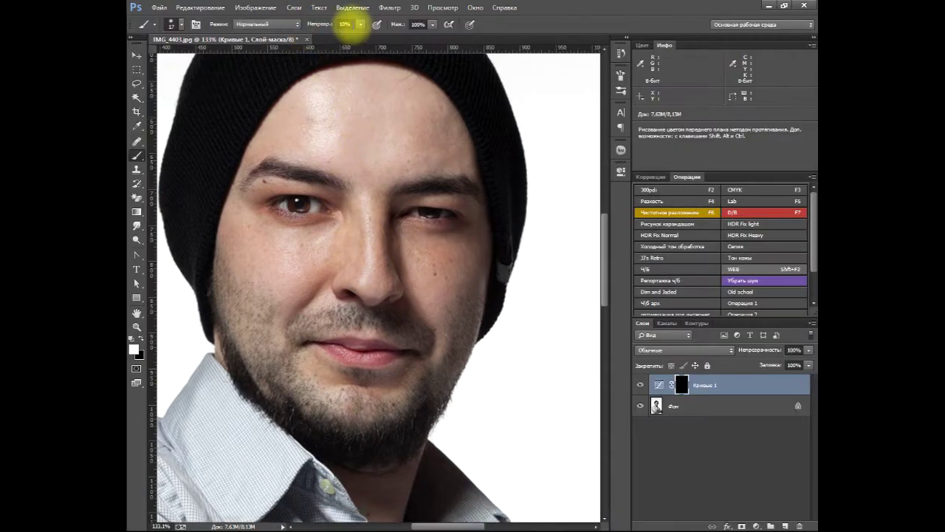
{"action": "scroll", "coordinate": [569, 246], "scroll_direction": "down", "scroll_amount": 1}
{"action": "key", "text": "Tab"}
{"action": "left_click", "coordinate": [297, 174]}
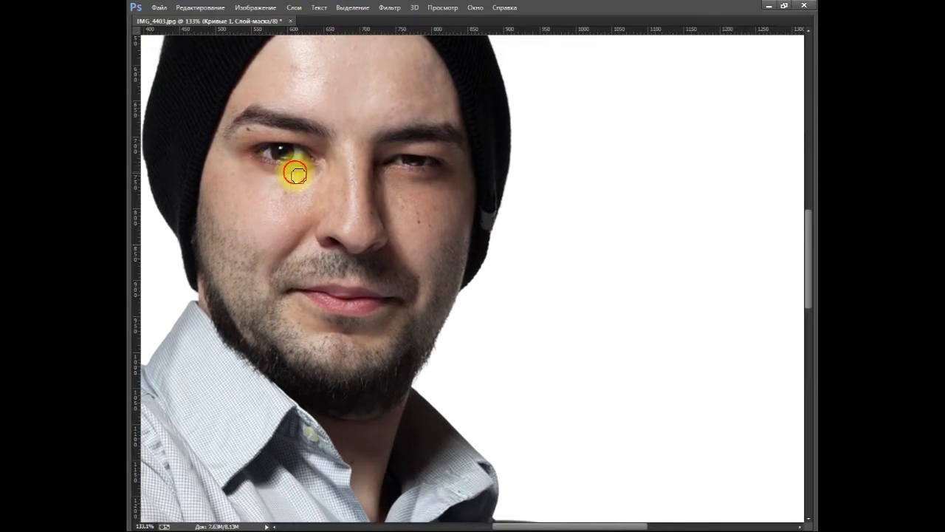
{"action": "scroll", "coordinate": [425, 114], "scroll_direction": "up", "scroll_amount": 2}
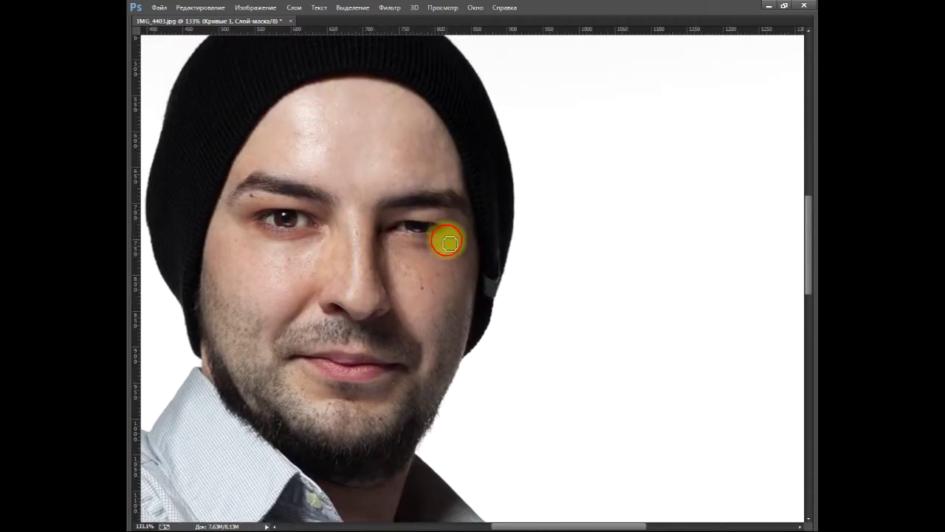
{"action": "mouse_move", "coordinate": [447, 238]}
{"action": "left_mouse_down"}
{"action": "mouse_move", "coordinate": [458, 223]}
{"action": "mouse_move", "coordinate": [244, 195]}
{"action": "left_mouse_up"}
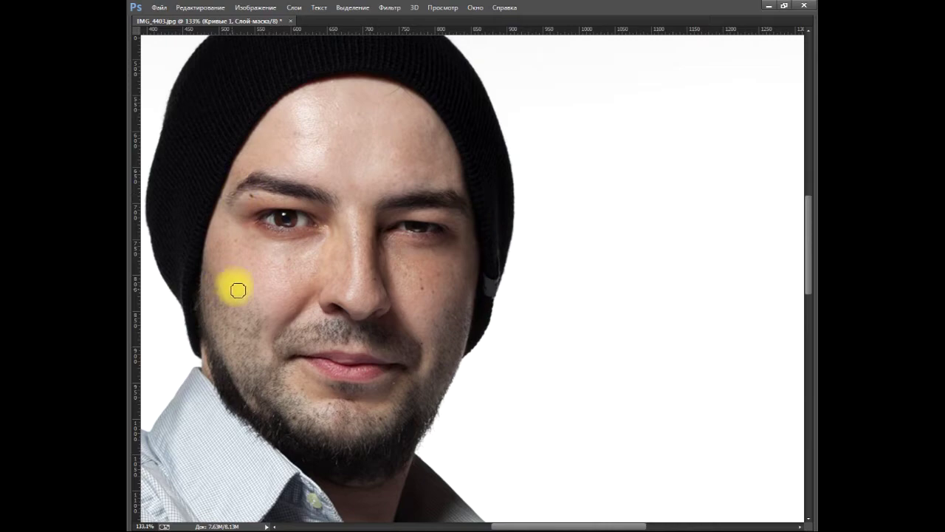
{"action": "mouse_move", "coordinate": [266, 290]}
{"action": "left_mouse_down"}
{"action": "mouse_move", "coordinate": [436, 284]}
{"action": "mouse_move", "coordinate": [431, 342]}
{"action": "left_mouse_up"}
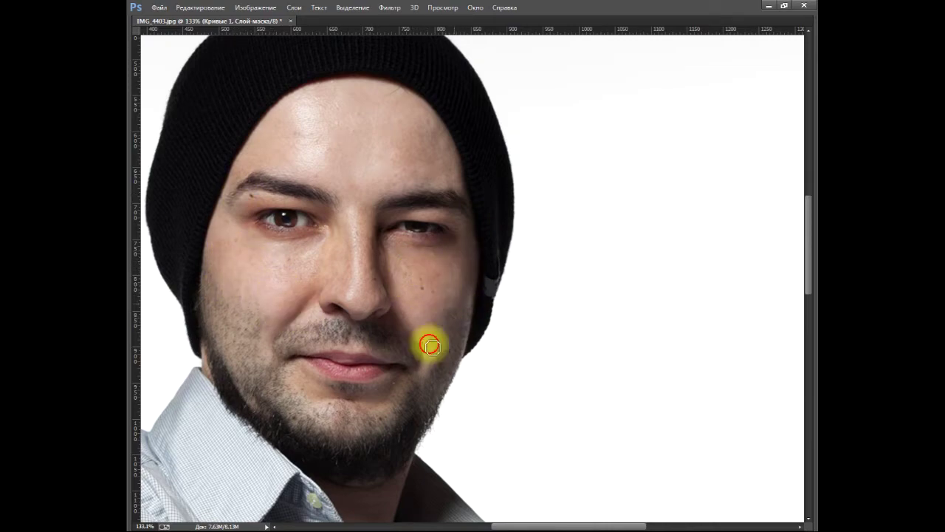
{"action": "key", "text": "Tab"}
Step: Add a Кривые 2 layer with its curve pulled down, and invert its mask to black
{"action": "left_click", "coordinate": [757, 526]}
{"action": "left_click", "coordinate": [731, 355]}
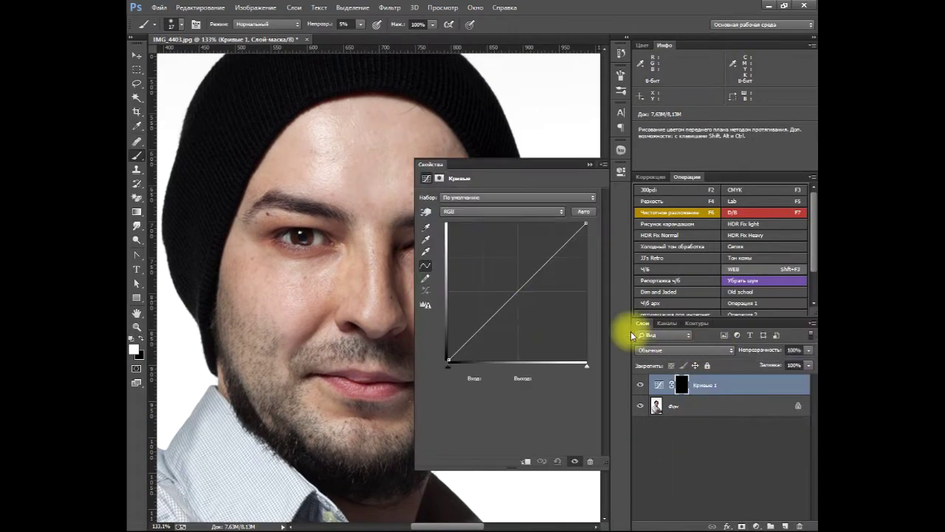
{"action": "mouse_move", "coordinate": [532, 277]}
{"action": "left_mouse_down"}
{"action": "mouse_move", "coordinate": [524, 296]}
{"action": "mouse_move", "coordinate": [532, 302]}
{"action": "left_mouse_up"}
{"action": "left_click", "coordinate": [589, 163]}
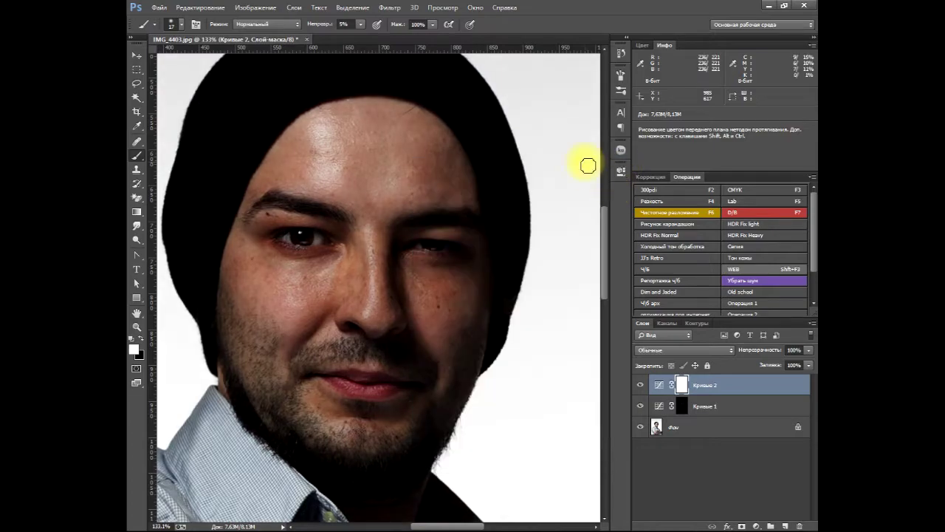
{"action": "key", "text": "ctrl+i"}
Step: Paint the darkening into shadow areas along the brow, jaw and arm
{"action": "key", "text": "Tab"}
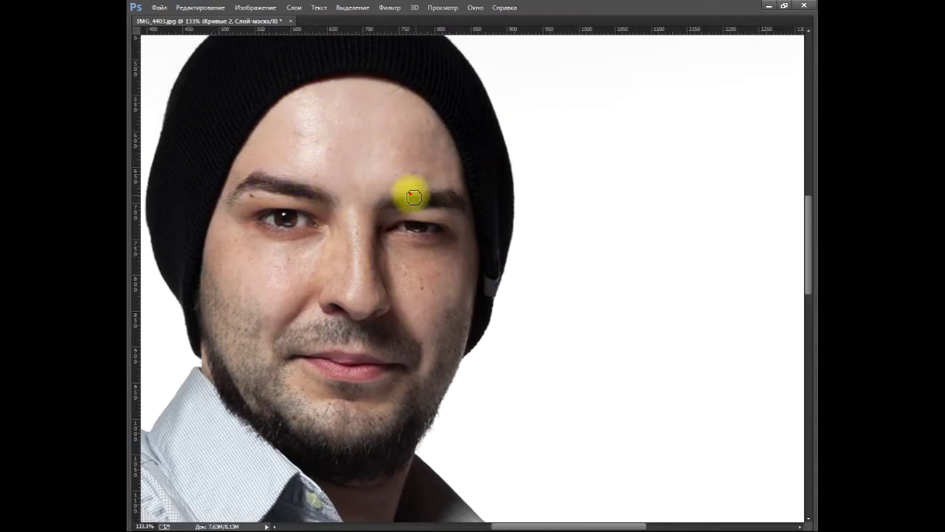
{"action": "left_click", "coordinate": [267, 410]}
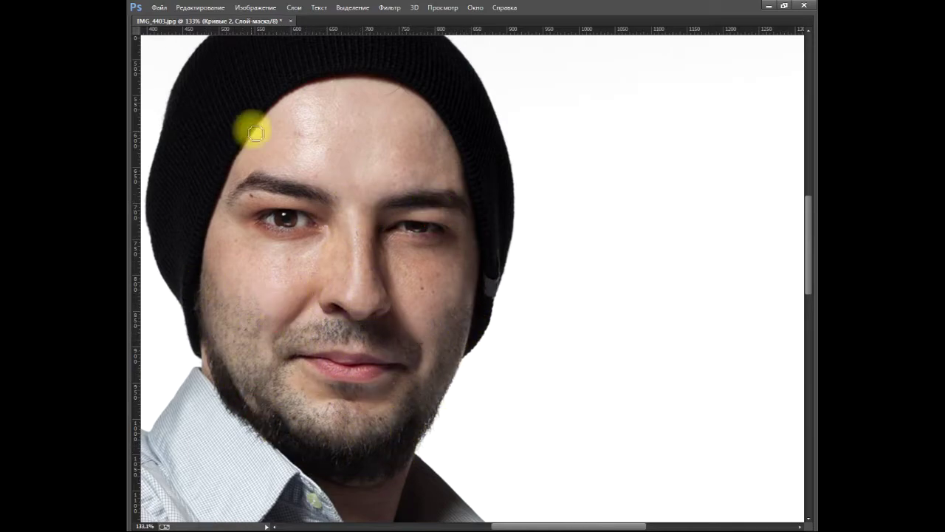
{"action": "scroll", "coordinate": [373, 440], "scroll_direction": "down", "scroll_amount": 3}
{"action": "scroll", "coordinate": [373, 440], "scroll_direction": "down", "scroll_amount": 2}
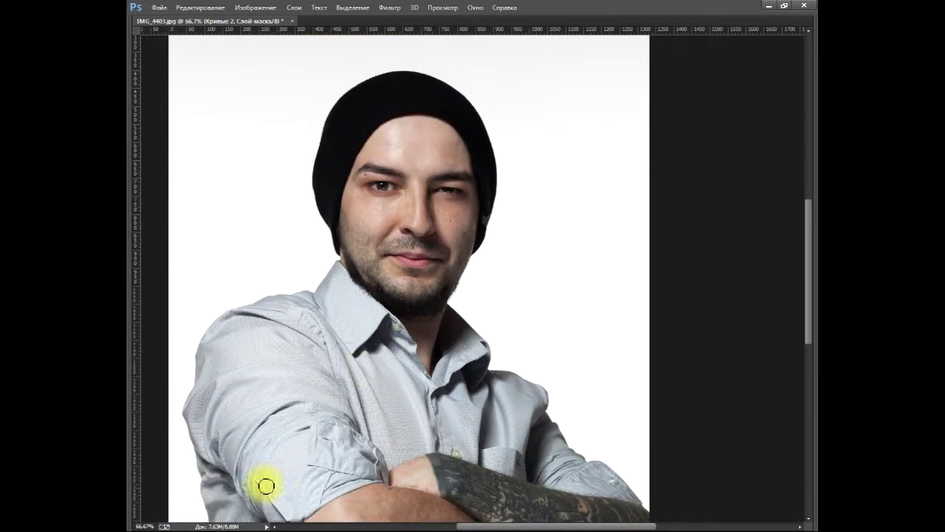
{"action": "scroll", "coordinate": [265, 486], "scroll_direction": "down", "scroll_amount": 2}
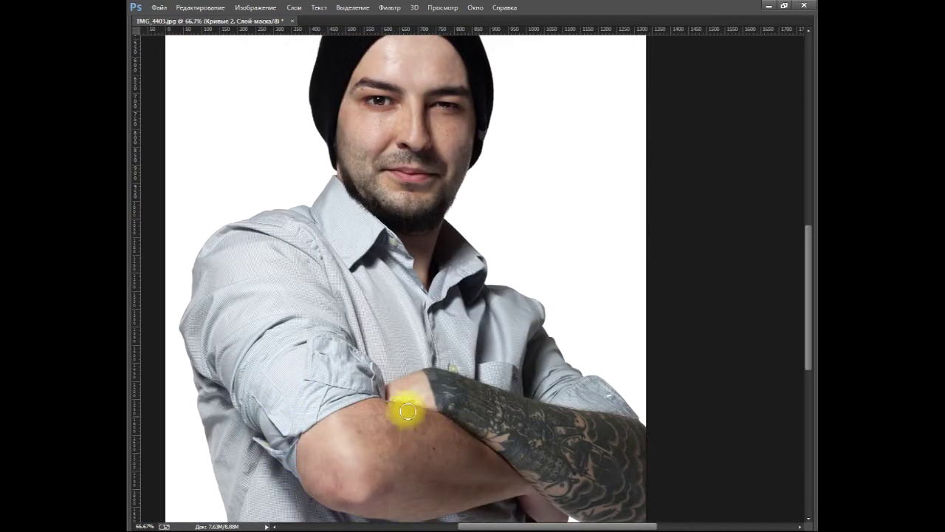
{"action": "scroll", "coordinate": [372, 377], "scroll_direction": "down", "scroll_amount": 2}
{"action": "scroll", "coordinate": [372, 378], "scroll_direction": "right", "scroll_amount": 5}
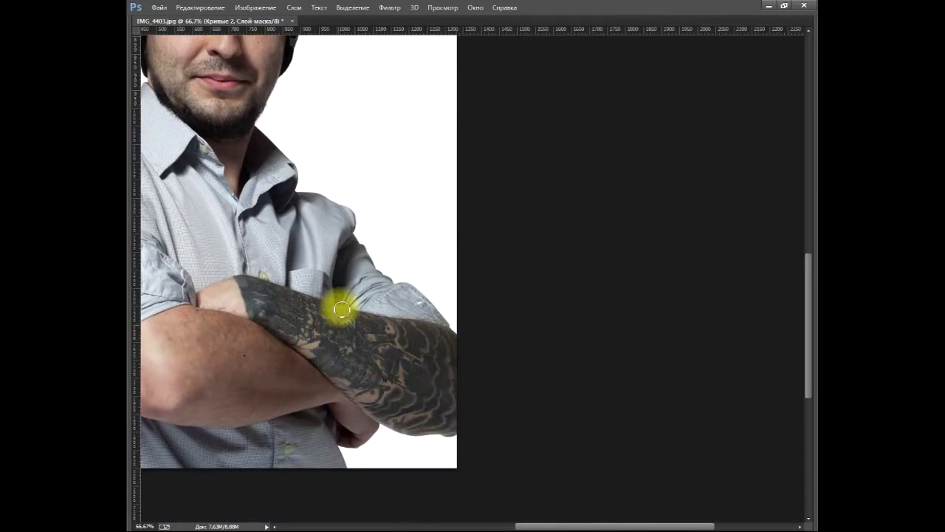
{"action": "scroll", "coordinate": [232, 322], "scroll_direction": "up", "scroll_amount": 1}
{"action": "scroll", "coordinate": [233, 323], "scroll_direction": "left", "scroll_amount": 4}
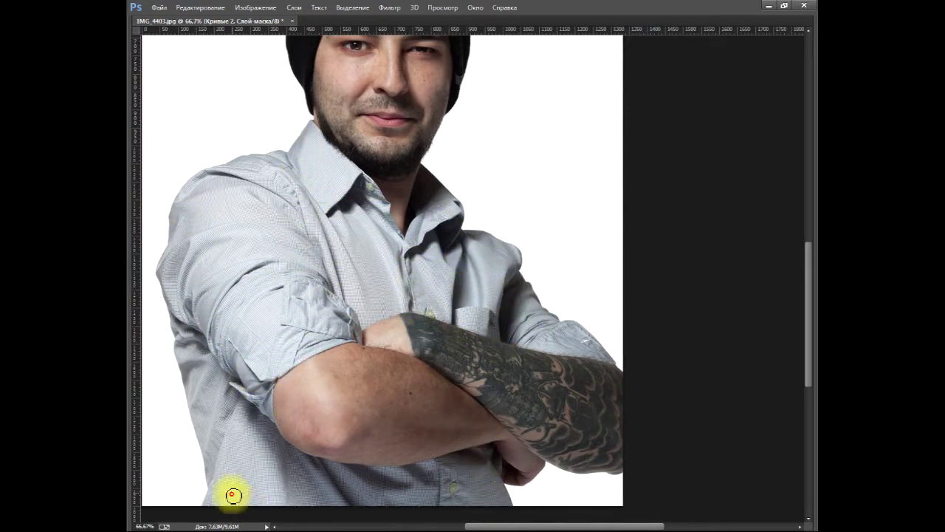
{"action": "scroll", "coordinate": [392, 212], "scroll_direction": "up", "scroll_amount": 1}
Step: Return to the Кривые 1 layer and enlarge the brush to size 30
{"action": "key", "text": "Tab"}
{"action": "left_click", "coordinate": [680, 406]}
{"action": "key", "text": "ctrl+plus"}
{"action": "key", "text": "ctrl+plus"}
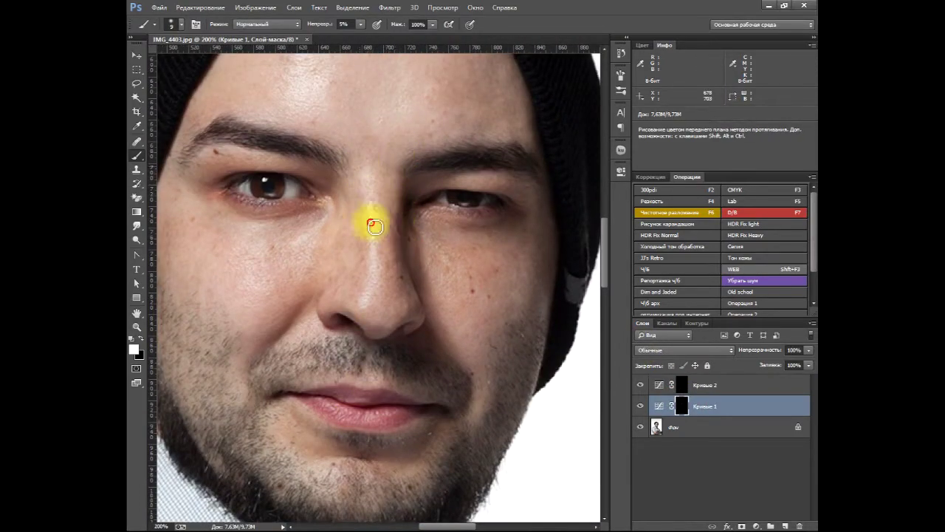
{"action": "key", "text": "ctrl+minus"}
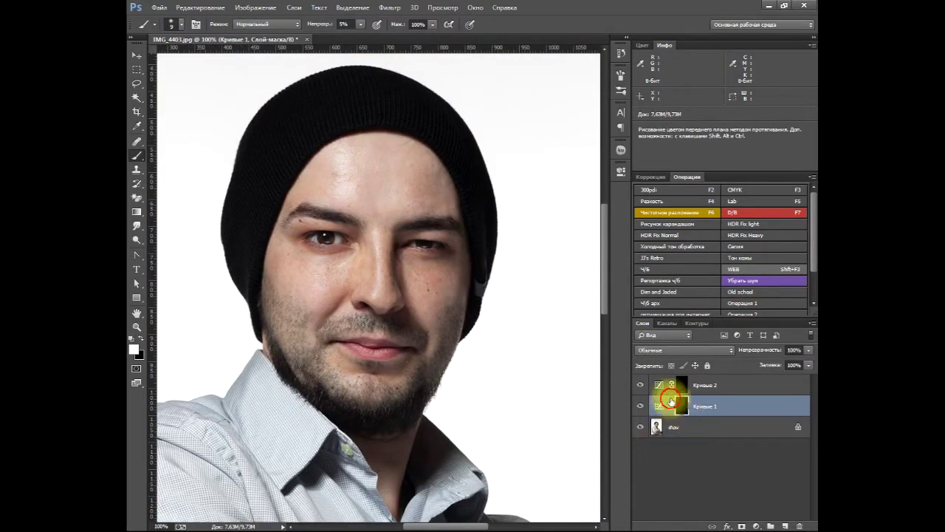
{"action": "key", "text": "bracketright"}
{"action": "key", "text": "bracketright"}
{"action": "key", "text": "bracketright"}
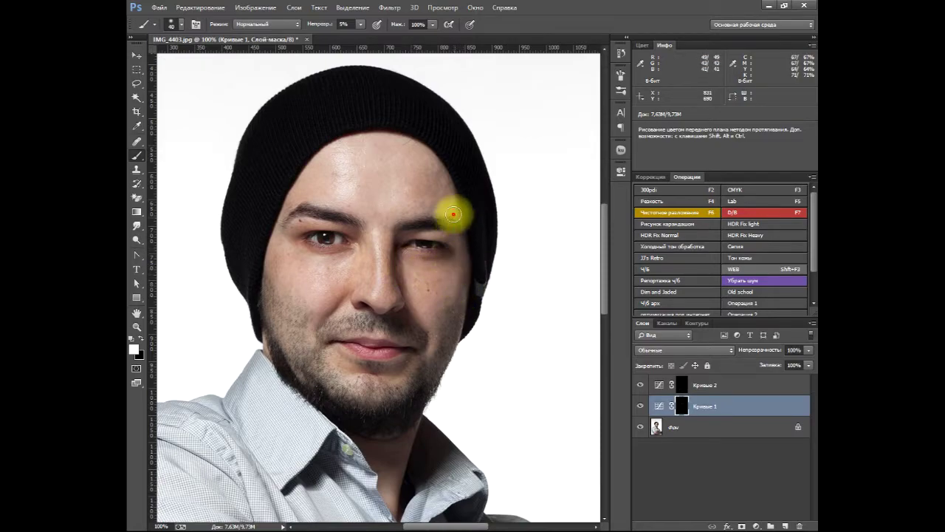
Step: Add empty layer Слой 1 above Кривые 2 and set a retouch tool to 20% opacity
{"action": "left_click", "coordinate": [733, 385]}
{"action": "left_click", "coordinate": [785, 526]}
{"action": "left_click", "coordinate": [136, 169]}
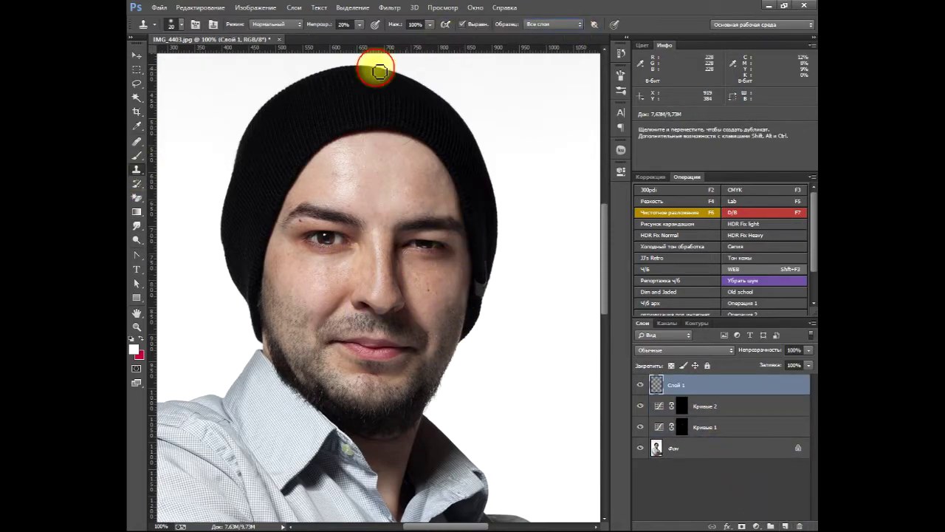
{"action": "left_click", "coordinate": [360, 24]}
{"action": "key", "text": "Tab"}
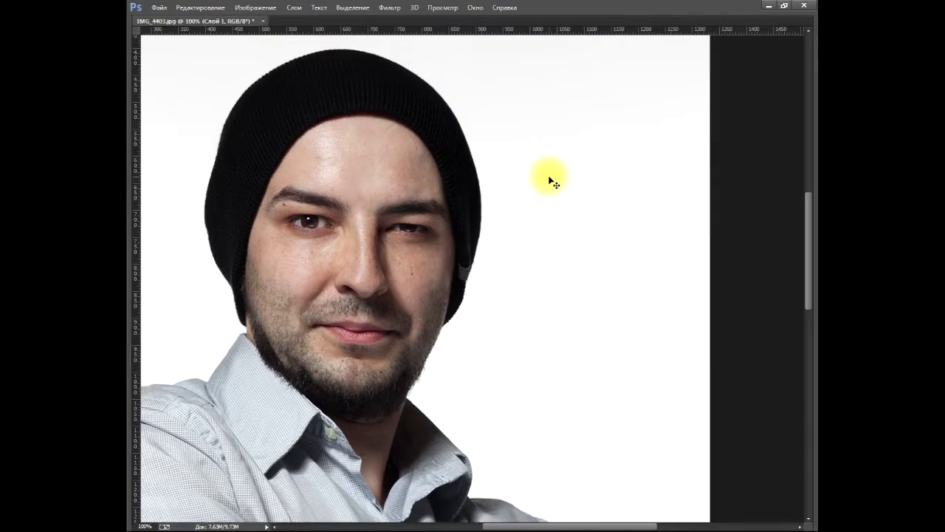
{"action": "scroll", "coordinate": [462, 327], "scroll_direction": "up", "scroll_amount": 3}
{"action": "scroll", "coordinate": [354, 196], "scroll_direction": "up", "scroll_amount": 2}
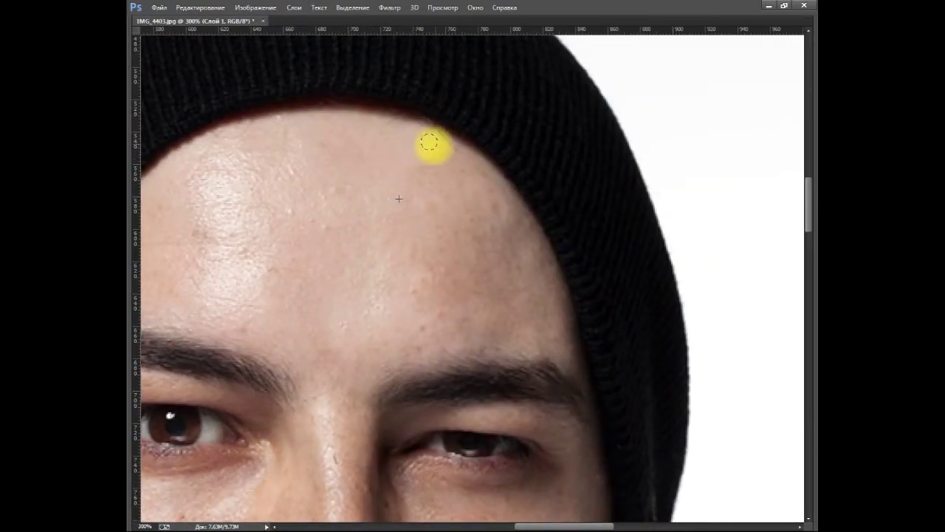
Step: Sample clean forehead skin and retouch four forehead blemishes
{"action": "left_click", "coordinate": [422, 142]}
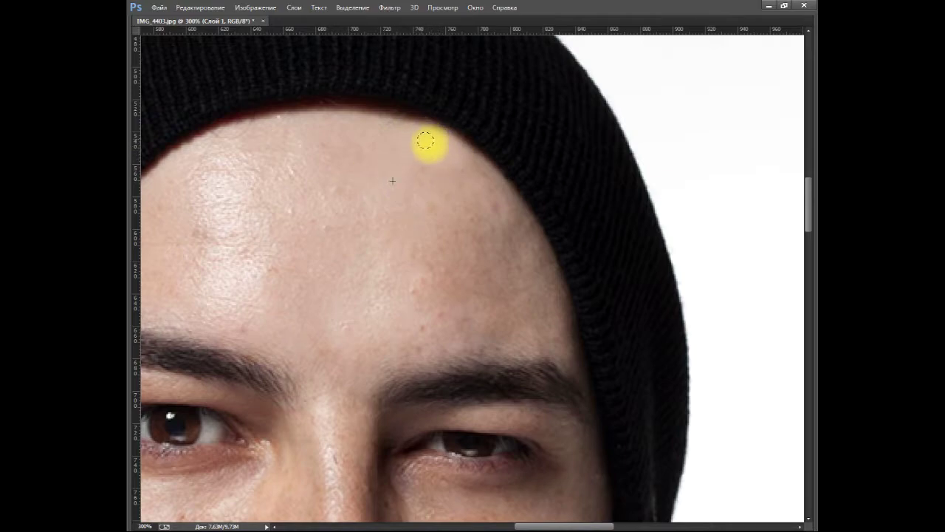
{"action": "left_click", "coordinate": [368, 164]}
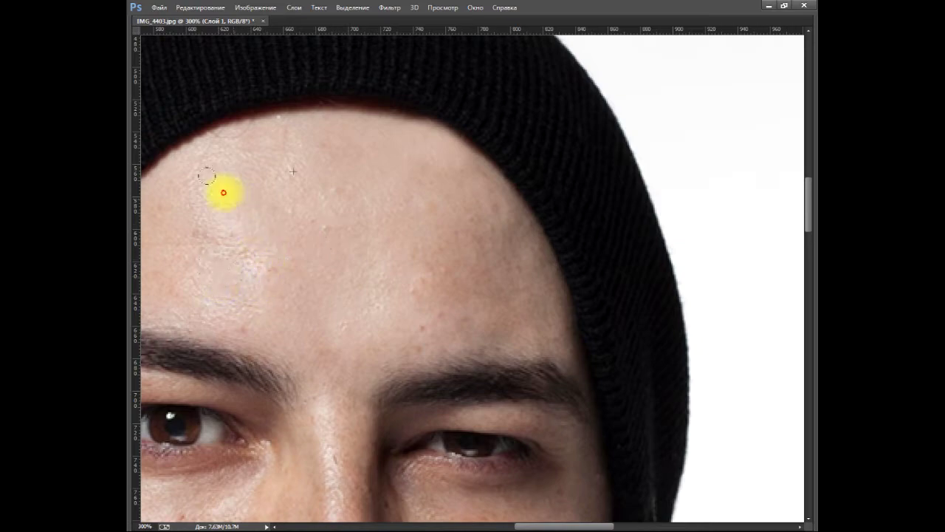
{"action": "left_click", "coordinate": [314, 242]}
{"action": "left_click", "coordinate": [450, 247]}
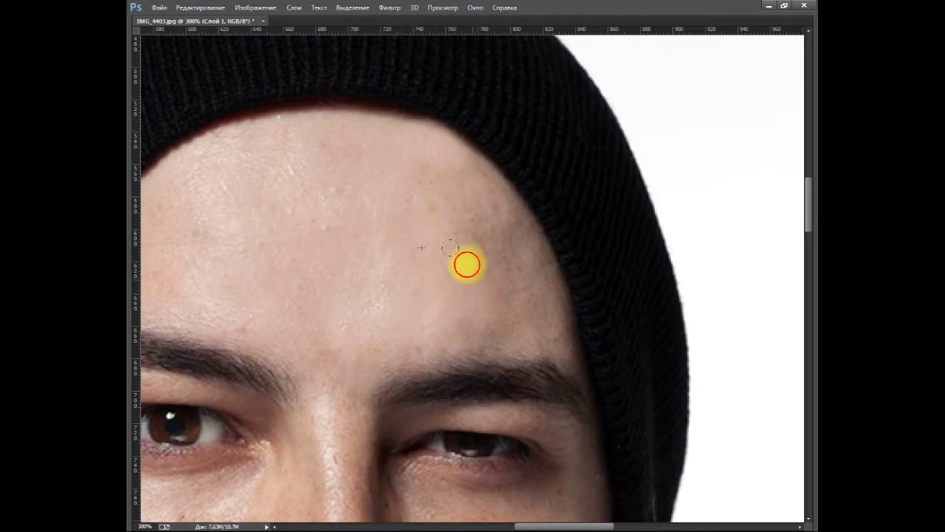
{"action": "left_click", "coordinate": [480, 226]}
Step: Review the whole portrait and stamp the visible image into new layer Слой 2
{"action": "key", "text": "ctrl+minus"}
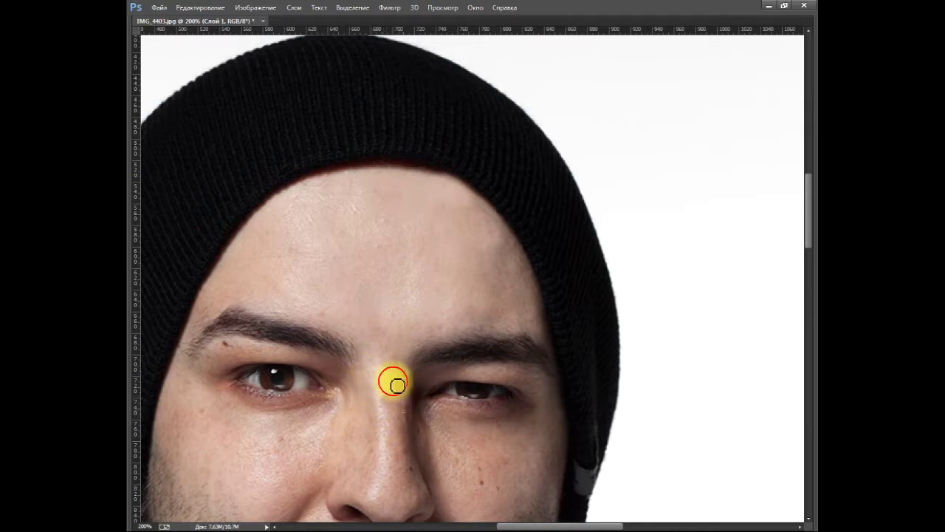
{"action": "scroll", "coordinate": [369, 369], "scroll_direction": "down", "scroll_amount": 3}
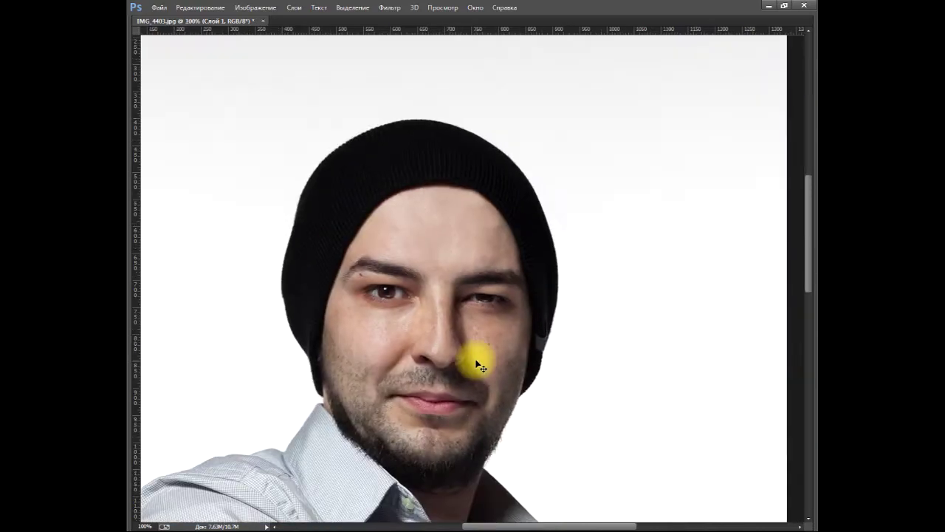
{"action": "key", "text": "ctrl+minus"}
{"action": "key", "text": "ctrl+minus"}
{"action": "key", "text": "ctrl+minus"}
{"action": "key", "text": "ctrl+plus"}
{"action": "key", "text": "Tab"}
{"action": "key", "text": "ctrl+plus"}
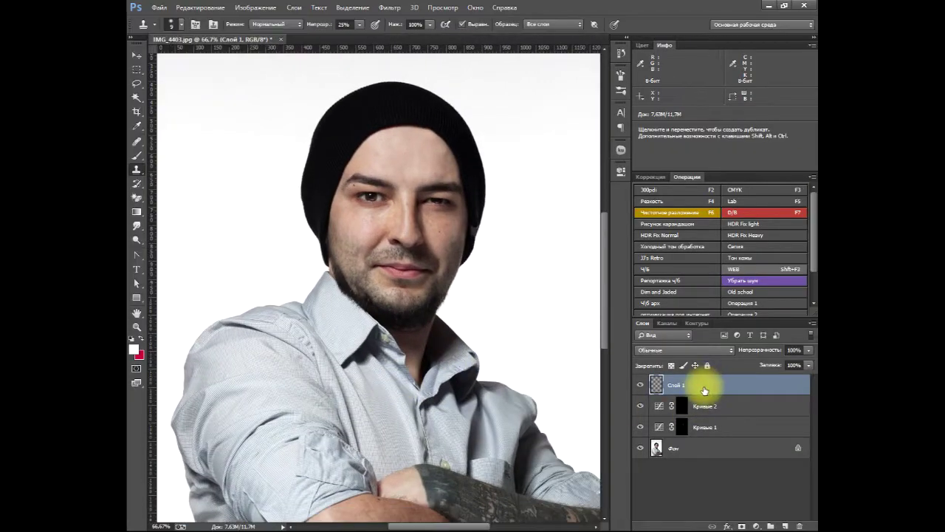
{"action": "key", "text": "ctrl+shift+alt+n"}
Step: Apply Gaussian Blur to the merged copy and hide the blurred layer
{"action": "left_click", "coordinate": [137, 55]}
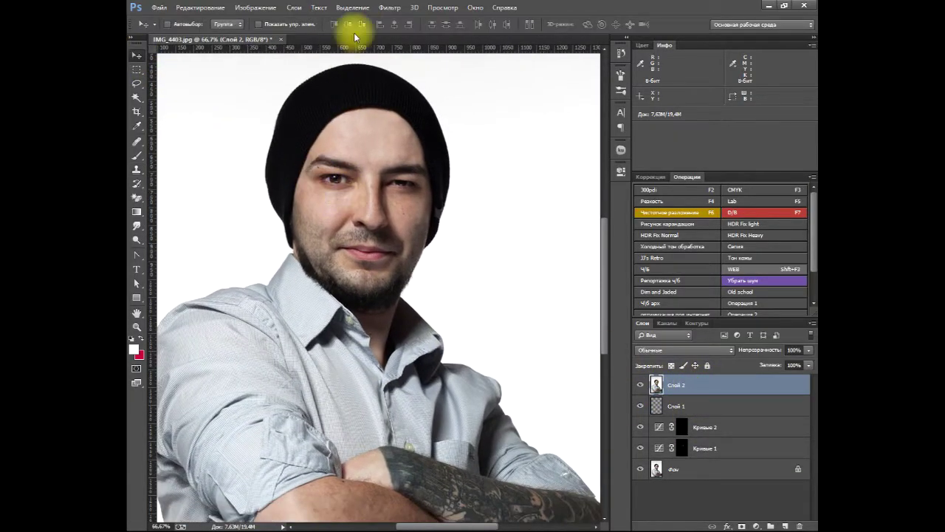
{"action": "left_click", "coordinate": [390, 7]}
{"action": "key", "text": "Escape"}
{"action": "key", "text": "ctrl+alt+f"}
{"action": "left_click", "coordinate": [645, 94]}
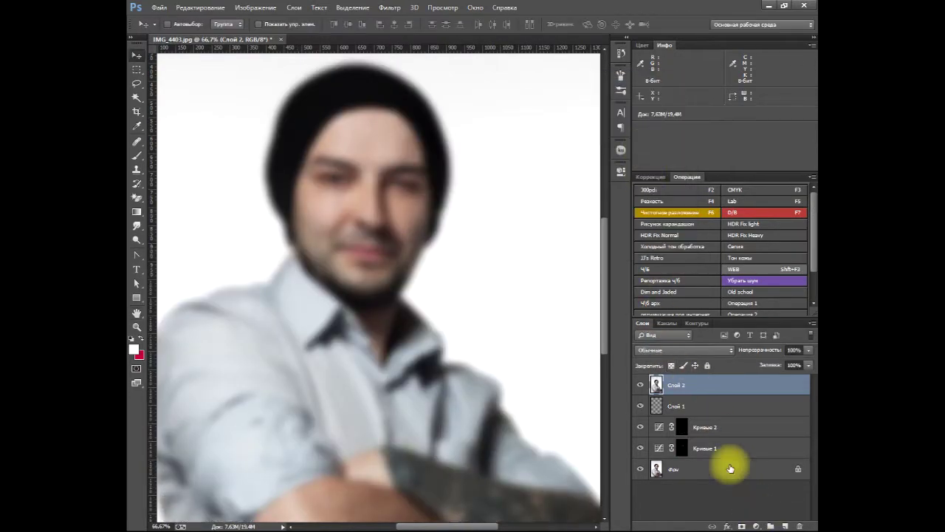
{"action": "left_click", "coordinate": [640, 385]}
Step: Stamp another merged copy and lower its contrast with Brightness/Contrast value 50
{"action": "key", "text": "ctrl+shift+alt+e"}
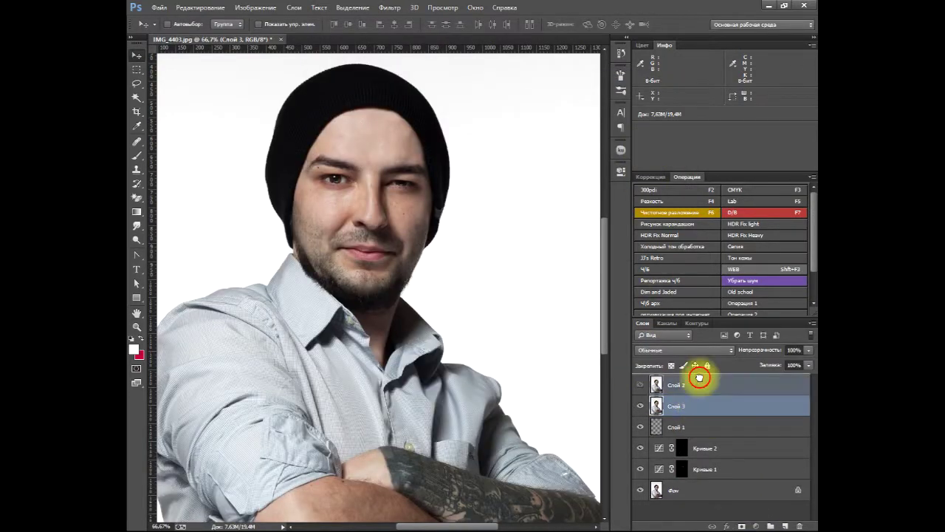
{"action": "left_click", "coordinate": [256, 8]}
{"action": "left_click", "coordinate": [451, 35]}
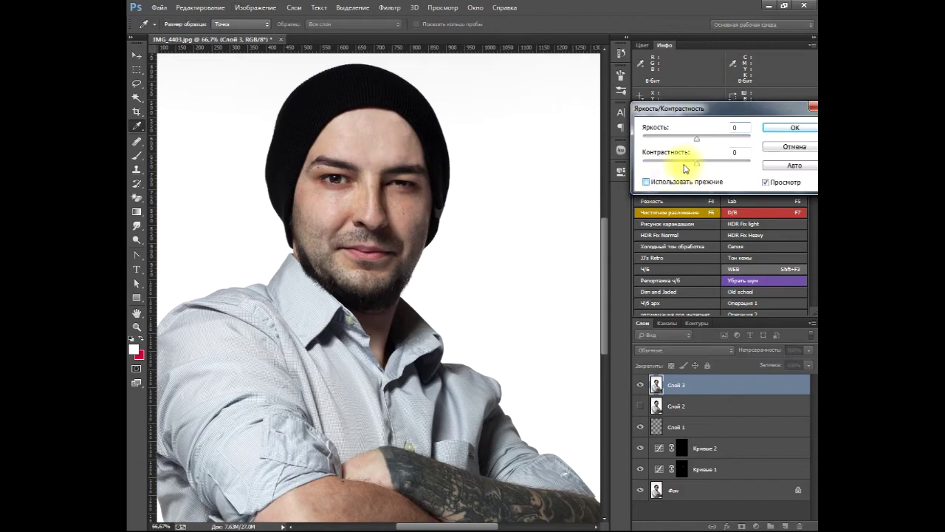
{"action": "type", "text": "50"}
{"action": "left_click", "coordinate": [776, 131]}
Step: Apply High Pass radius 10 and set the layer to Linear Light, showing the blurred layer
{"action": "left_click", "coordinate": [390, 7]}
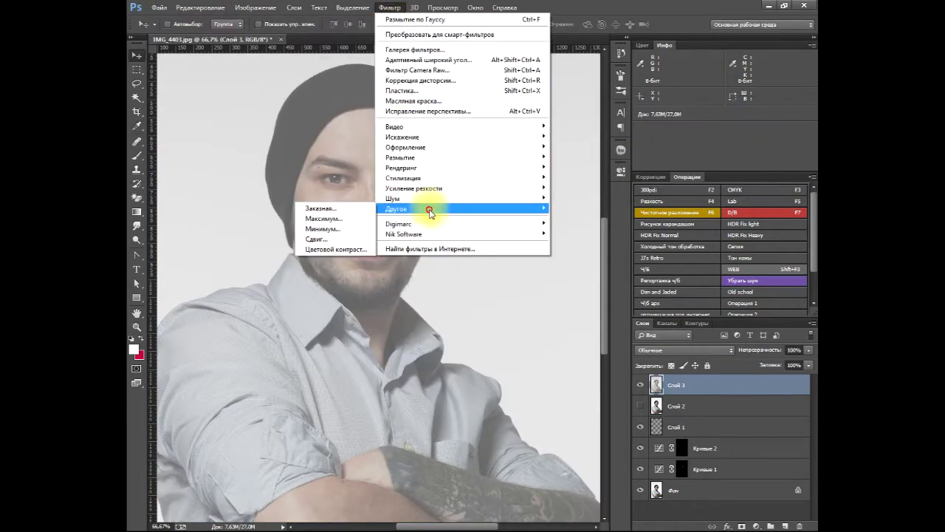
{"action": "left_click", "coordinate": [348, 276]}
{"action": "type", "text": "10"}
{"action": "left_click", "coordinate": [717, 25]}
{"action": "left_click", "coordinate": [686, 350]}
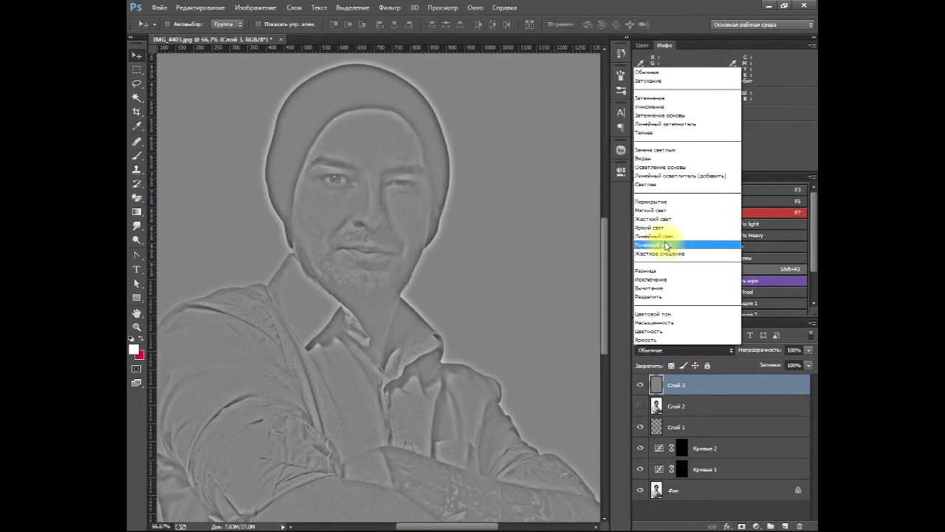
{"action": "left_click", "coordinate": [660, 240]}
{"action": "left_click", "coordinate": [641, 406]}
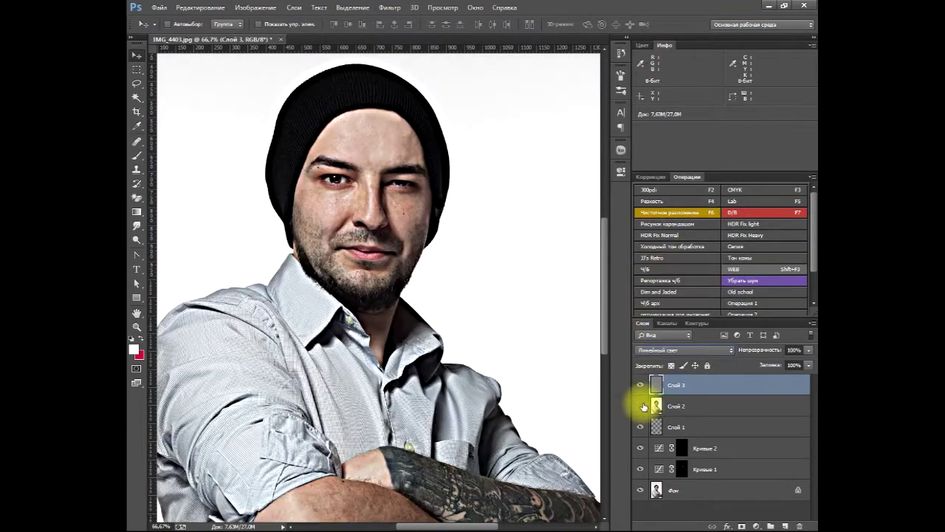
{"action": "left_click", "coordinate": [137, 141]}
{"action": "key", "text": "ctrl+plus"}
{"action": "key", "text": "ctrl+plus"}
Step: Sample clean nose-bridge skin and heal the nose tip on the high-pass Слой 3
{"action": "mouse_move", "coordinate": [409, 130]}
{"action": "left_mouse_down"}
{"action": "mouse_move", "coordinate": [422, 239]}
{"action": "mouse_move", "coordinate": [399, 270]}
{"action": "left_mouse_up"}
{"action": "key", "text": "Tab"}
{"action": "left_click_drag", "start_coordinate": [390, 214], "coordinate": [398, 215]}
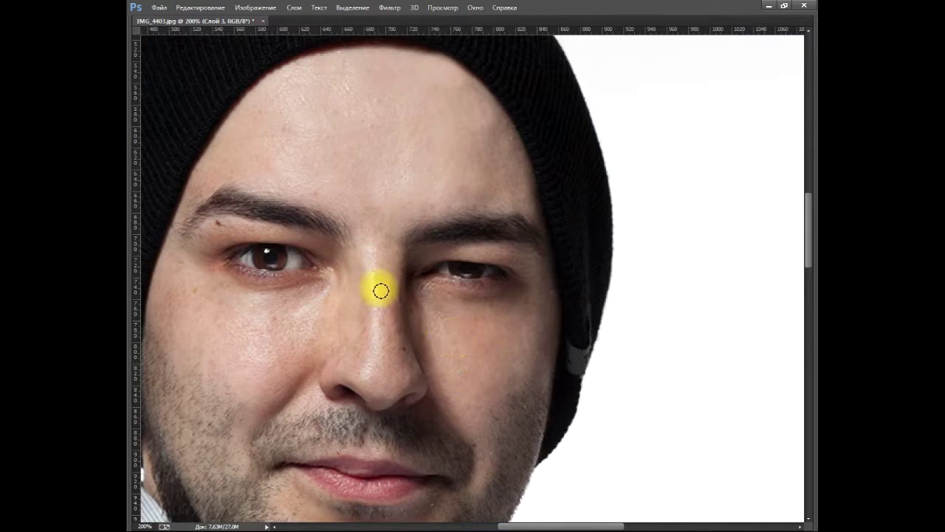
{"action": "left_click", "coordinate": [386, 258], "text": "alt"}
{"action": "left_click", "coordinate": [398, 357]}
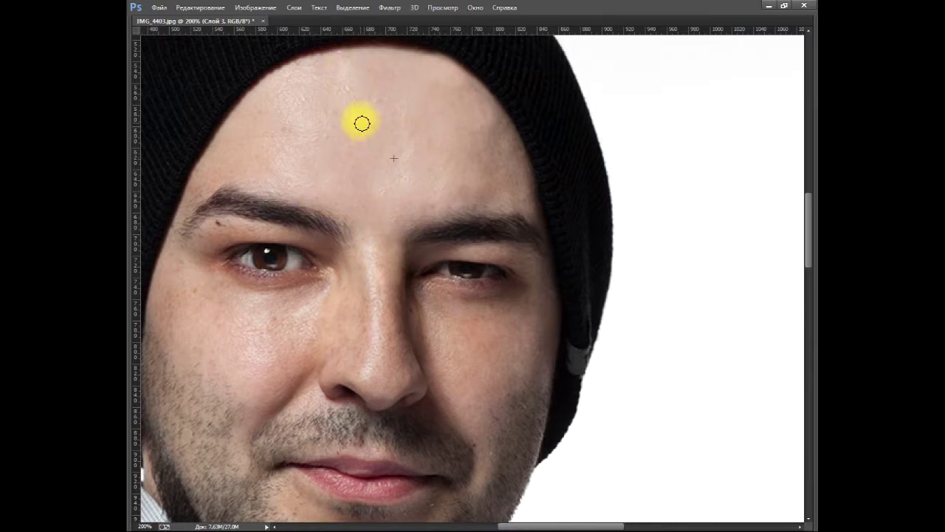
{"action": "key", "text": "ctrl+minus"}
{"action": "key", "text": "ctrl+minus"}
Step: Lasso the forehead, skin around both eyes and the arm on blurred layer Слой 2
{"action": "key", "text": "Tab"}
{"action": "left_click", "coordinate": [655, 406]}
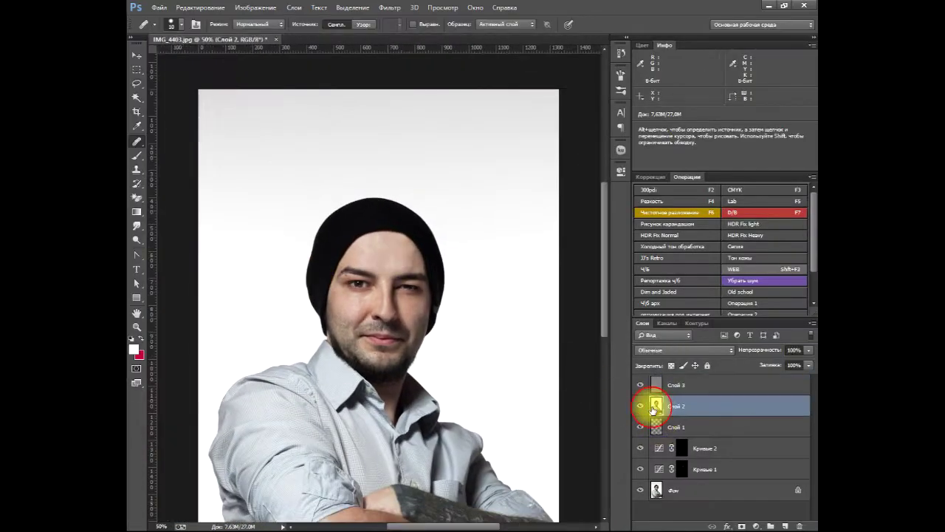
{"action": "left_click", "coordinate": [136, 83]}
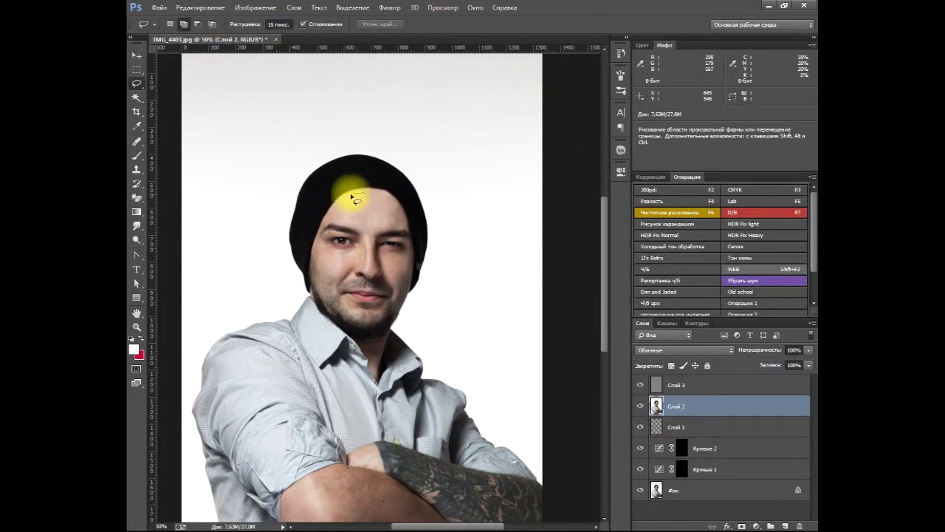
{"action": "mouse_move", "coordinate": [352, 196]}
{"action": "left_mouse_down"}
{"action": "mouse_move", "coordinate": [376, 227]}
{"action": "mouse_move", "coordinate": [351, 194]}
{"action": "left_mouse_up"}
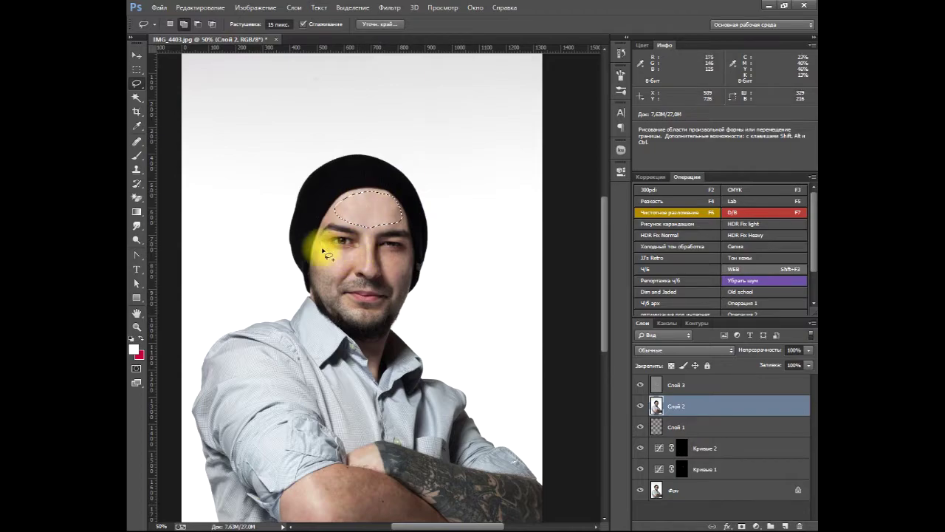
{"action": "left_click_drag", "start_coordinate": [325, 253], "coordinate": [323, 251]}
{"action": "left_click_drag", "start_coordinate": [393, 262], "coordinate": [367, 243]}
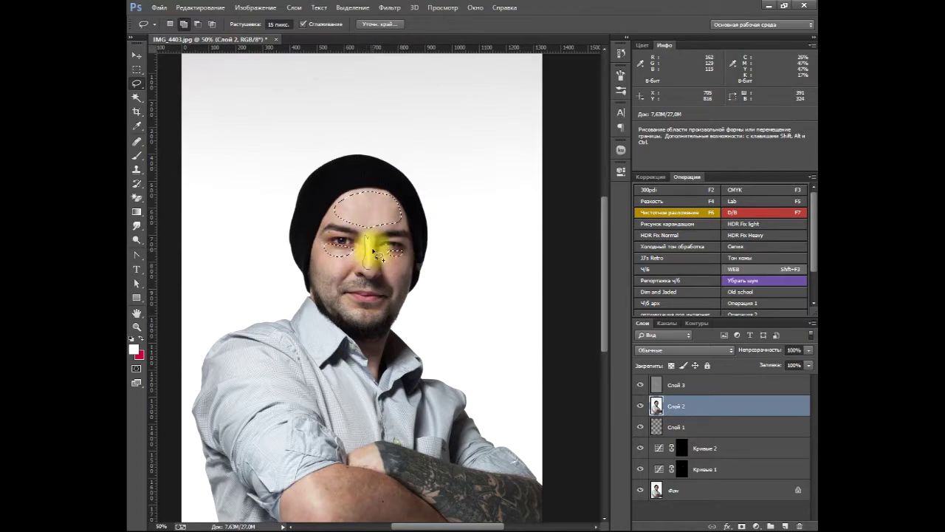
{"action": "left_click_drag", "start_coordinate": [405, 279], "coordinate": [402, 274]}
{"action": "left_click_drag", "start_coordinate": [327, 260], "coordinate": [328, 261]}
{"action": "scroll", "coordinate": [321, 355], "scroll_direction": "down", "scroll_amount": 2}
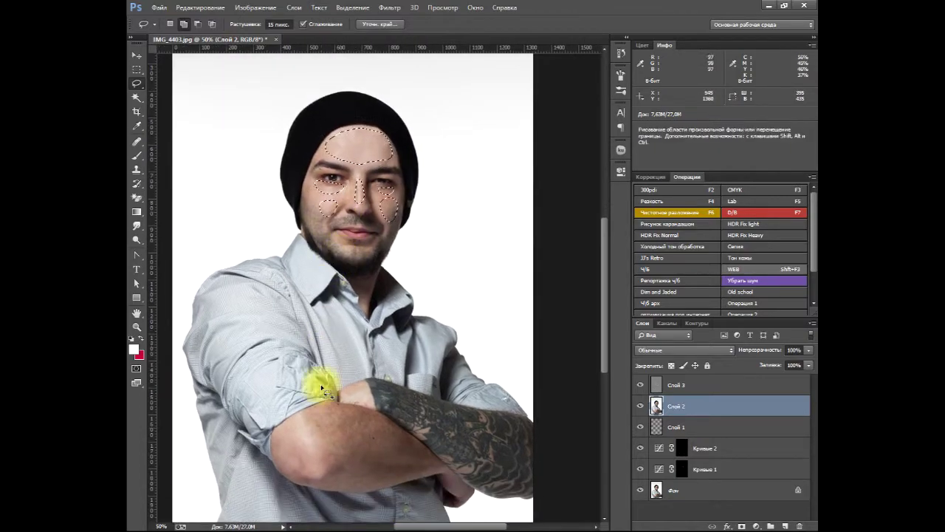
{"action": "mouse_move", "coordinate": [317, 410]}
{"action": "left_mouse_down"}
{"action": "mouse_move", "coordinate": [310, 469]}
{"action": "mouse_move", "coordinate": [318, 412]}
{"action": "left_mouse_up"}
Step: Apply Surface Blur with radius 35 to the selected skin and deselect
{"action": "left_click", "coordinate": [389, 7]}
{"action": "mouse_move", "coordinate": [401, 158]}
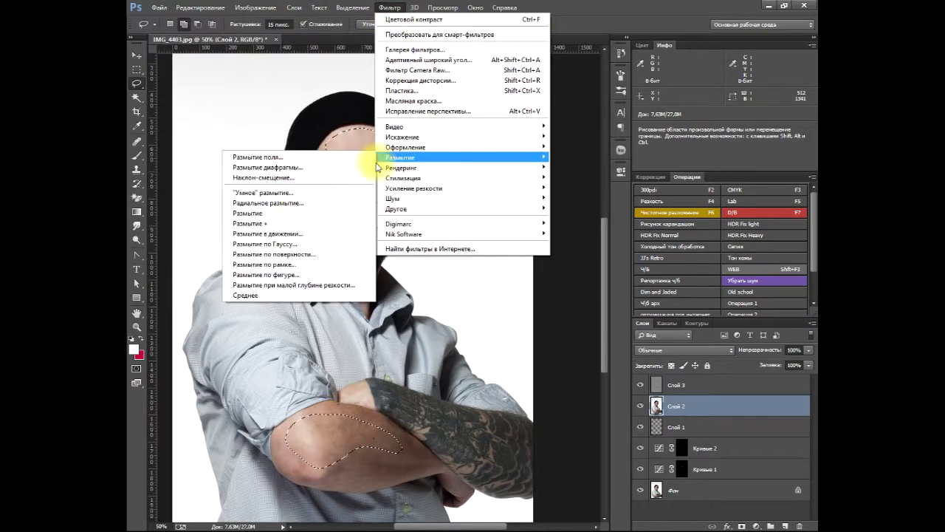
{"action": "left_click", "coordinate": [259, 255]}
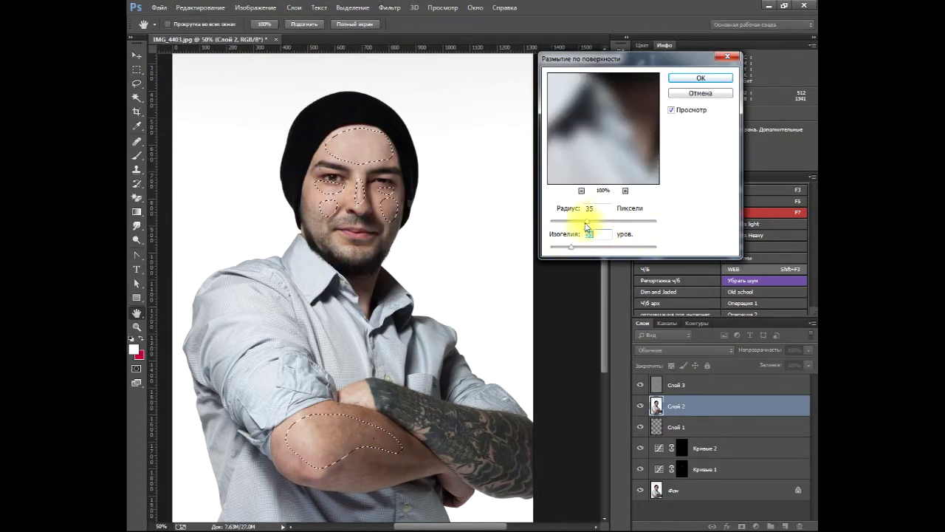
{"action": "left_click", "coordinate": [699, 79]}
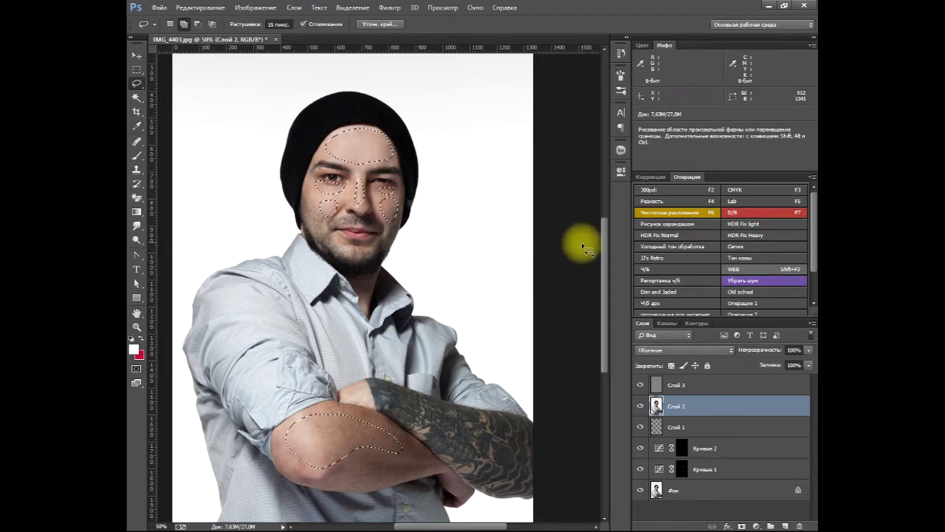
{"action": "key", "text": "ctrl+d"}
Step: Stamp everything into Слой 4, delete the intermediate layers, and zoom to 100%
{"action": "key", "text": "ctrl+shift+alt+e"}
{"action": "left_click", "coordinate": [713, 407]}
{"action": "left_click", "coordinate": [775, 490], "text": "shift"}
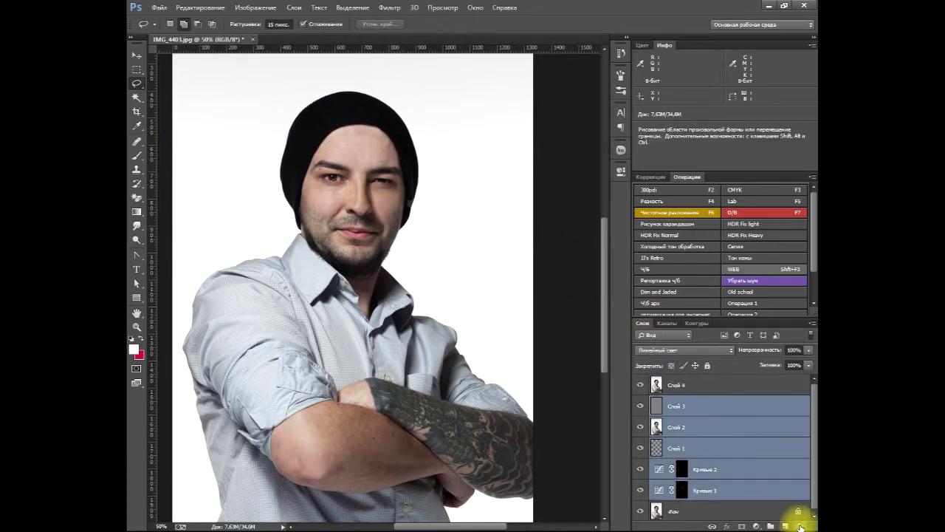
{"action": "left_click", "coordinate": [799, 526]}
{"action": "left_click", "coordinate": [450, 200]}
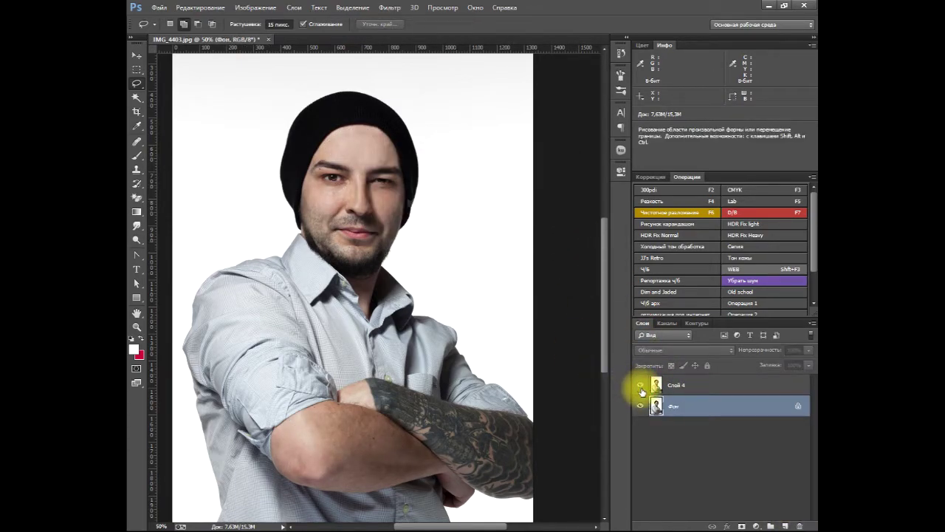
{"action": "key", "text": "ctrl+plus"}
{"action": "key", "text": "ctrl+plus"}
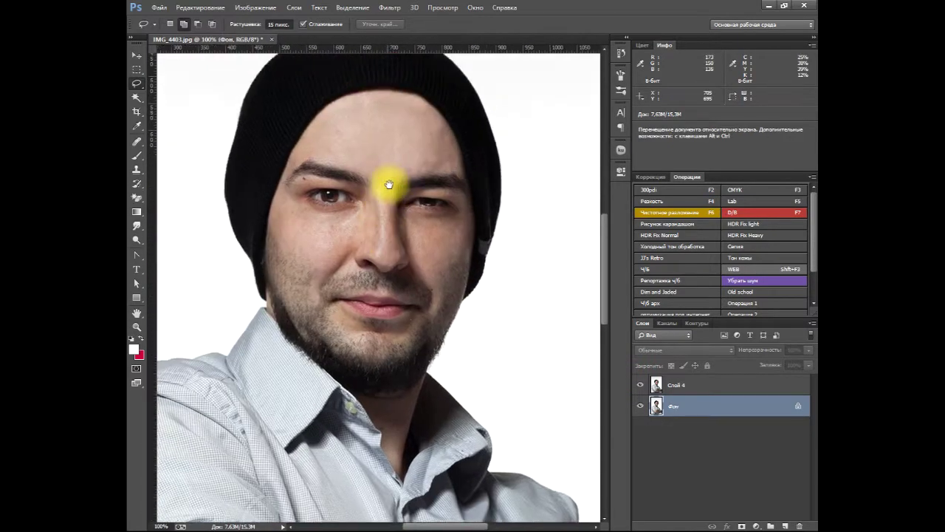
Step: Select Слой 4 and sample the forehead skin tone d0b9ad as the foreground colour
{"action": "left_click", "coordinate": [668, 385]}
{"action": "left_click", "coordinate": [134, 348]}
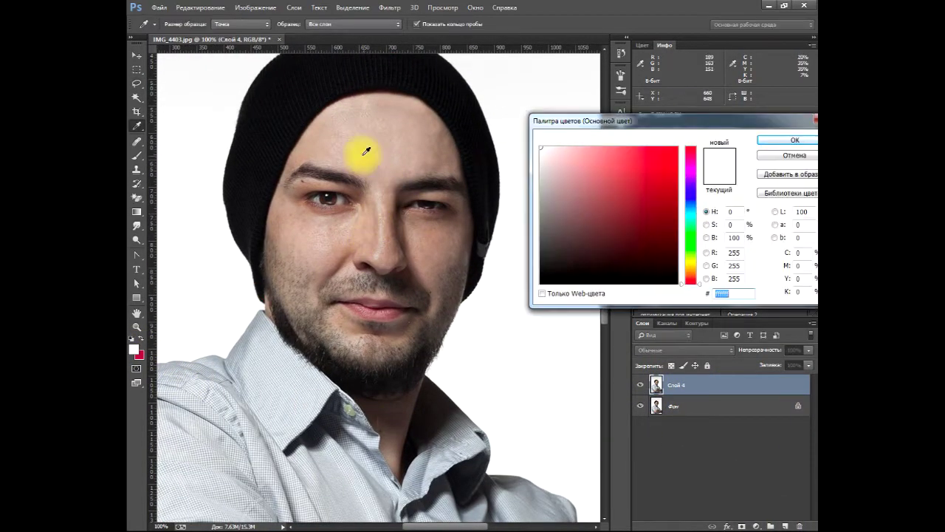
{"action": "left_click", "coordinate": [373, 148]}
{"action": "left_click", "coordinate": [337, 147]}
{"action": "left_click", "coordinate": [348, 220]}
{"action": "left_click", "coordinate": [795, 140]}
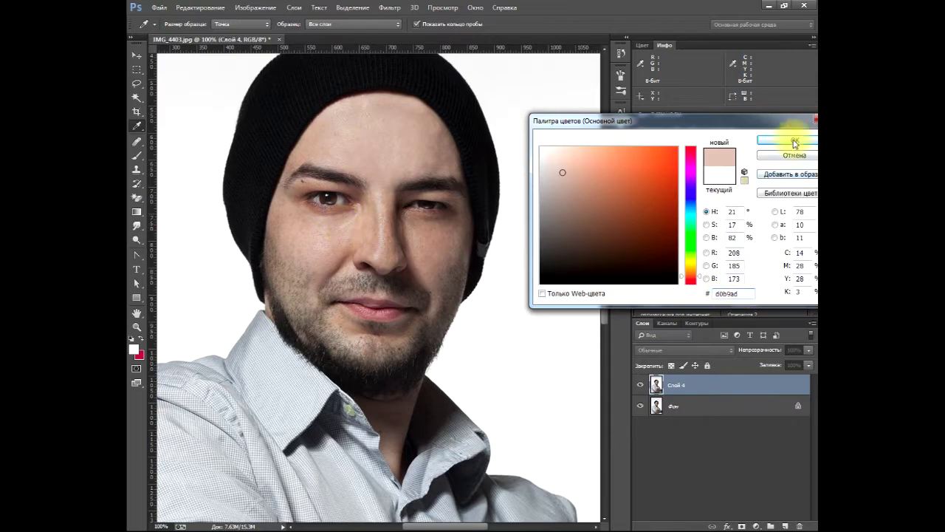
Step: Add a Solid Color fill layer in d0b9ad and invert its mask to black
{"action": "left_click", "coordinate": [757, 526]}
{"action": "left_click", "coordinate": [776, 192]}
{"action": "left_click", "coordinate": [772, 139]}
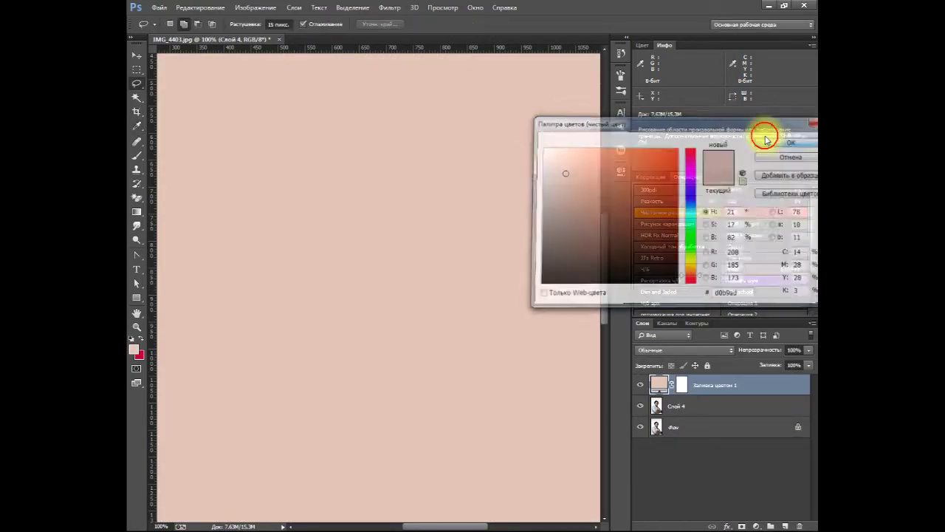
{"action": "left_click", "coordinate": [681, 385]}
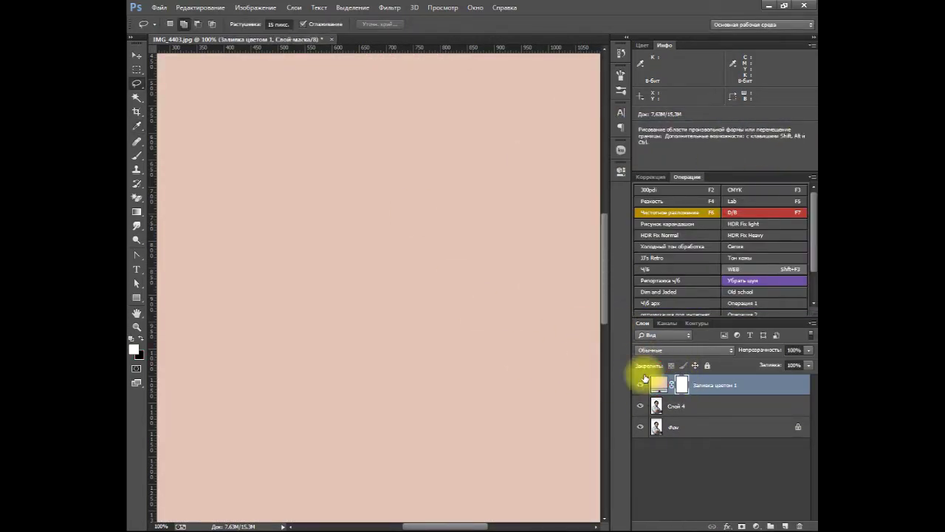
{"action": "key", "text": "ctrl+i"}
Step: Paint the skin fill over the forehead, nose bridge and left cheek, checking the mask overlay
{"action": "left_click", "coordinate": [136, 155]}
{"action": "left_click_drag", "start_coordinate": [371, 141], "coordinate": [366, 209]}
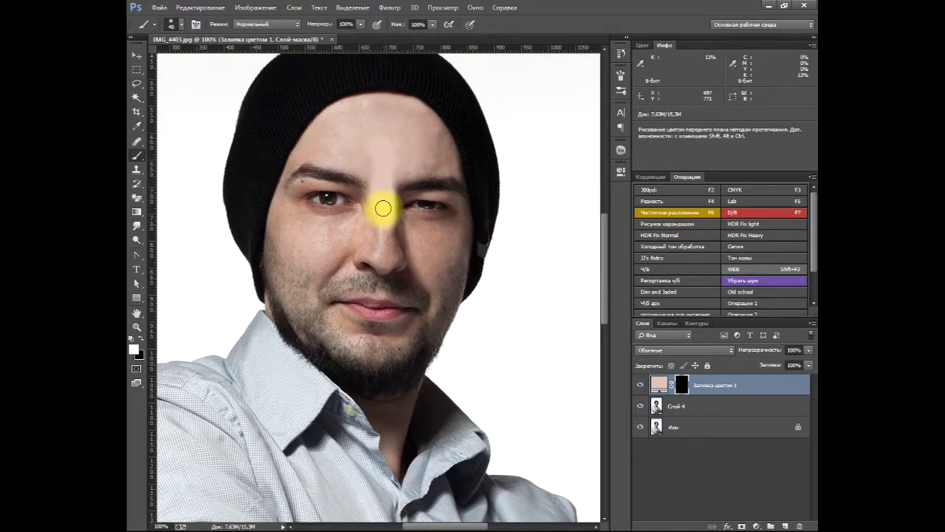
{"action": "left_click_drag", "start_coordinate": [278, 216], "coordinate": [295, 318]}
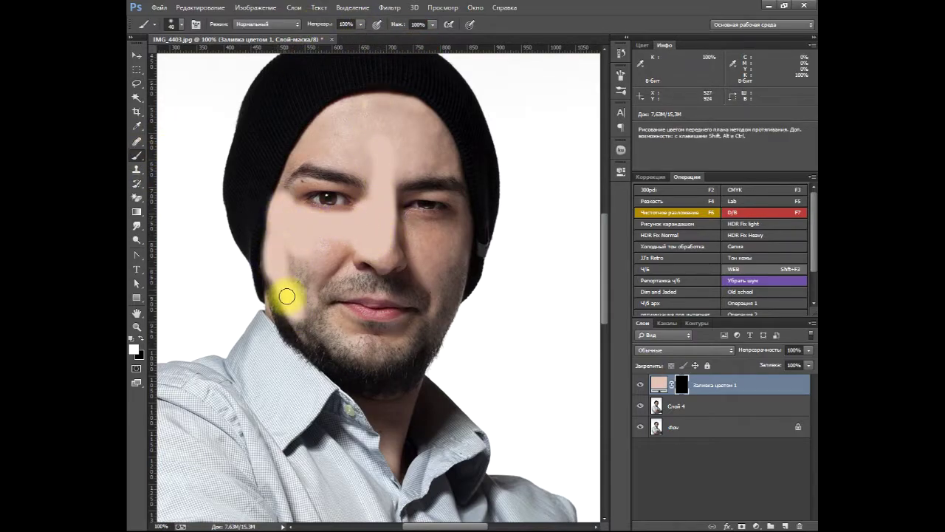
{"action": "key", "text": "backslash"}
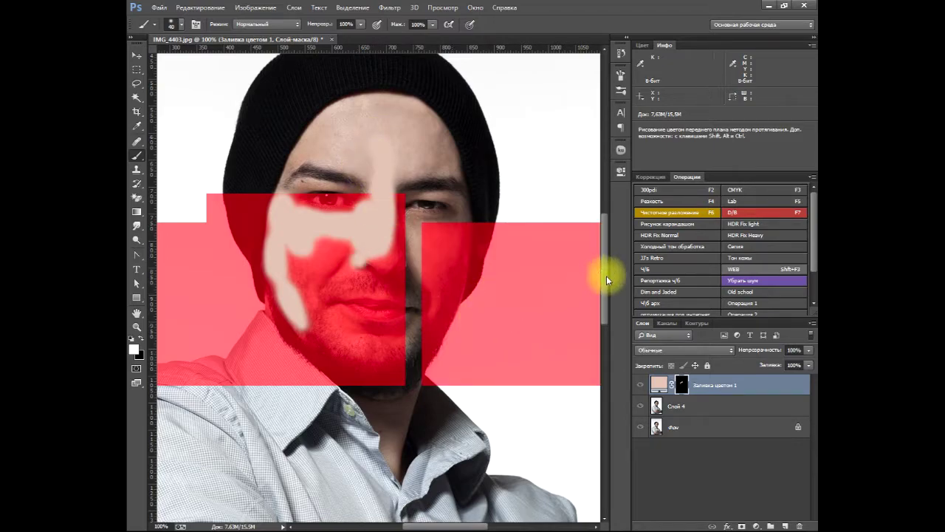
{"action": "scroll", "coordinate": [605, 259], "scroll_direction": "up", "scroll_amount": 1}
{"action": "scroll", "coordinate": [603, 270], "scroll_direction": "up", "scroll_amount": 1}
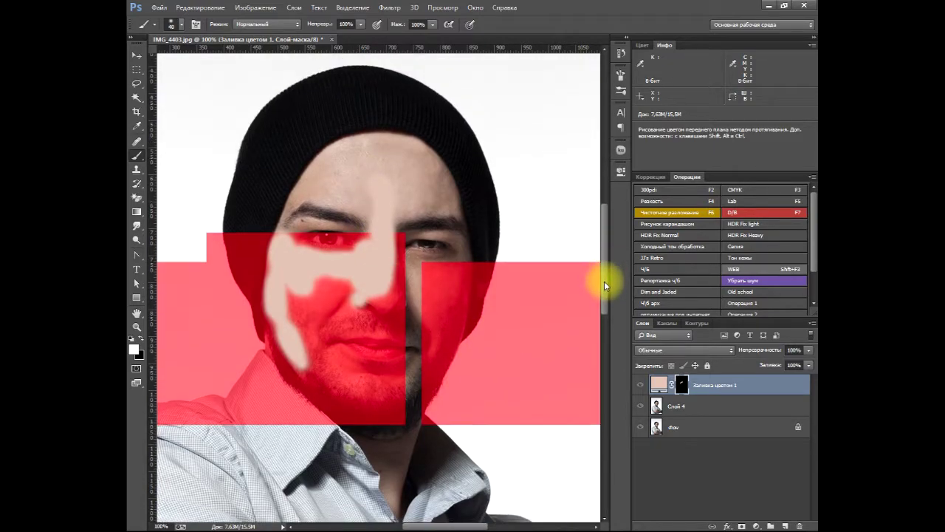
{"action": "scroll", "coordinate": [591, 275], "scroll_direction": "down", "scroll_amount": 4}
{"action": "key", "text": "backslash"}
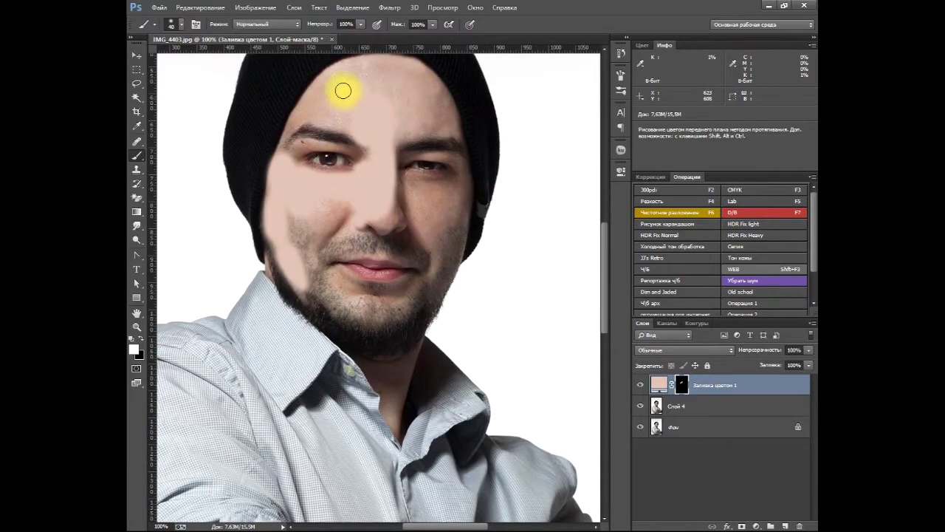
Step: Paint the fill over the right forehead, moustache, chin, right cheek, under-eye, hat edge and neck
{"action": "key", "text": "Tab"}
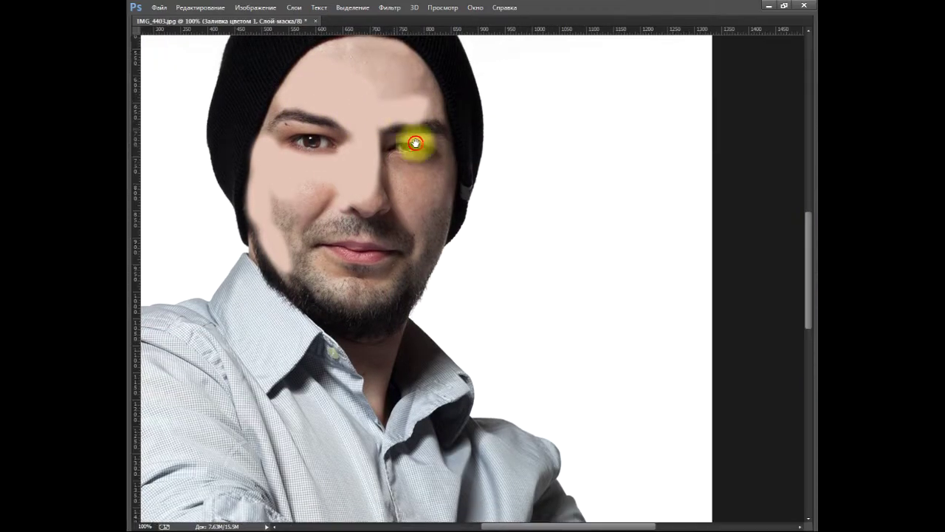
{"action": "left_click_drag", "start_coordinate": [409, 73], "coordinate": [483, 142]}
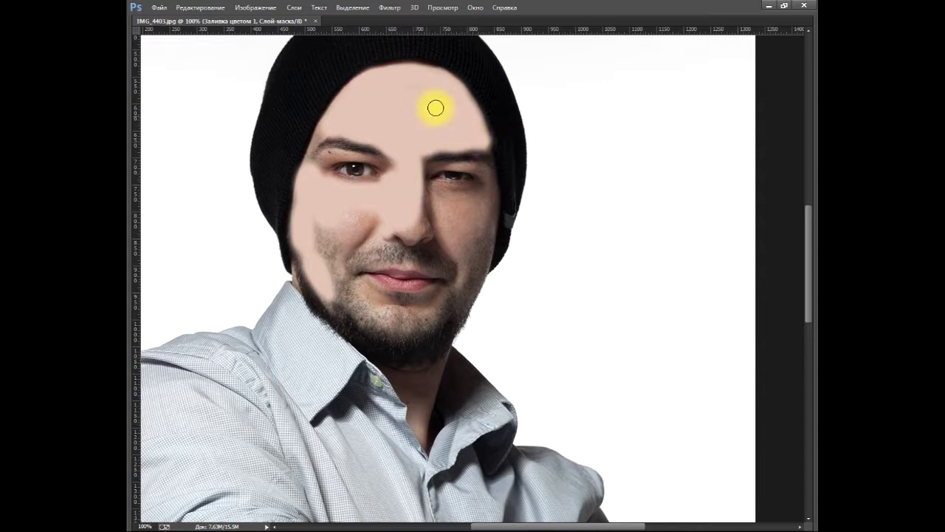
{"action": "mouse_move", "coordinate": [462, 259]}
{"action": "left_mouse_down"}
{"action": "mouse_move", "coordinate": [401, 257]}
{"action": "mouse_move", "coordinate": [317, 232]}
{"action": "mouse_move", "coordinate": [394, 317]}
{"action": "left_mouse_up"}
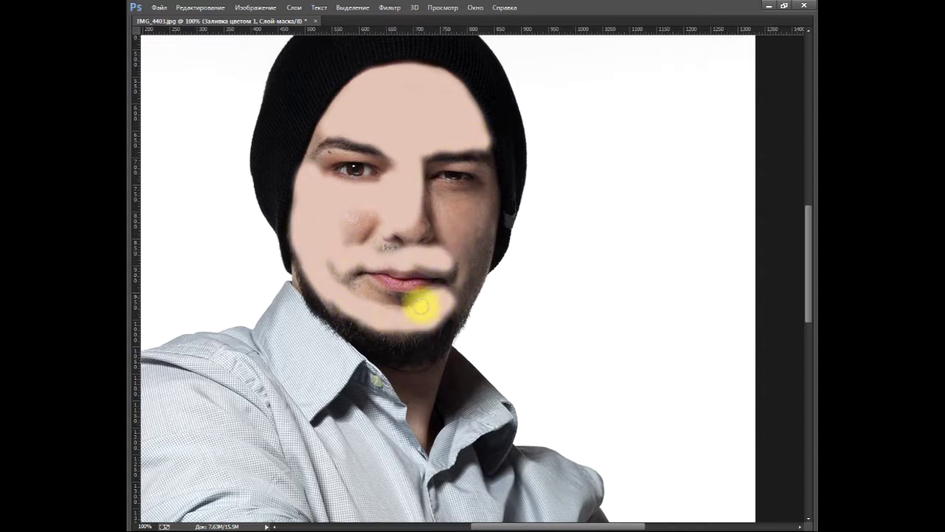
{"action": "mouse_move", "coordinate": [444, 286]}
{"action": "left_mouse_down"}
{"action": "mouse_move", "coordinate": [483, 226]}
{"action": "mouse_move", "coordinate": [346, 265]}
{"action": "mouse_move", "coordinate": [387, 303]}
{"action": "left_mouse_up"}
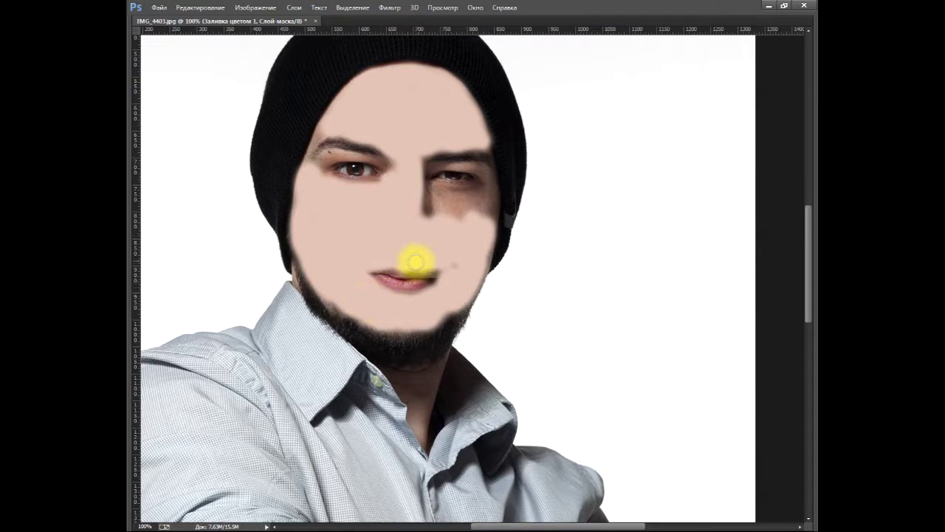
{"action": "left_click_drag", "start_coordinate": [443, 281], "coordinate": [440, 209]}
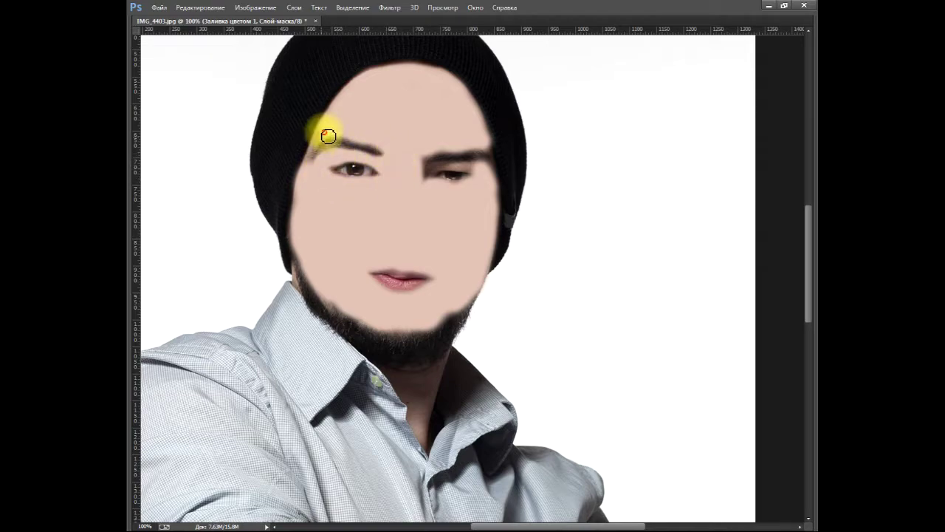
{"action": "left_click_drag", "start_coordinate": [328, 136], "coordinate": [309, 166]}
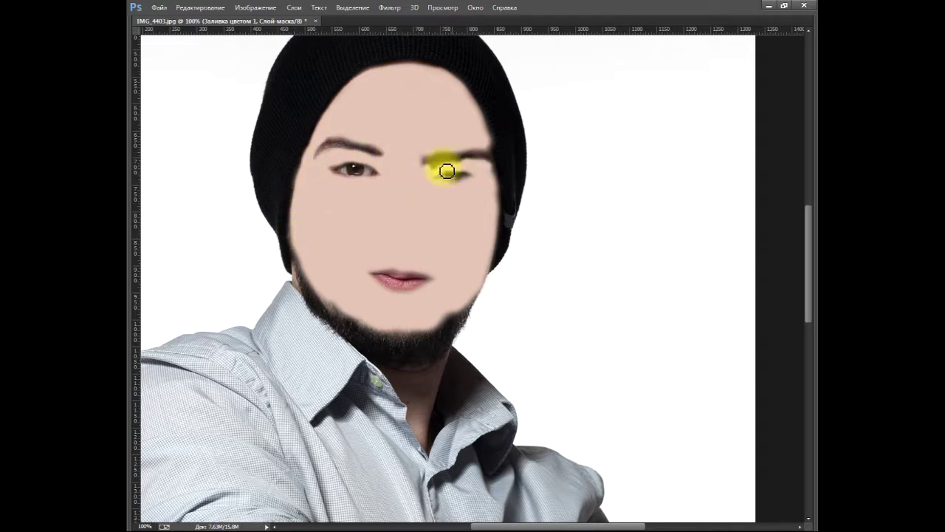
{"action": "scroll", "coordinate": [454, 179], "scroll_direction": "down", "scroll_amount": 3}
{"action": "mouse_move", "coordinate": [424, 270]}
{"action": "left_mouse_down"}
{"action": "mouse_move", "coordinate": [453, 249]}
{"action": "mouse_move", "coordinate": [431, 310]}
{"action": "left_mouse_up"}
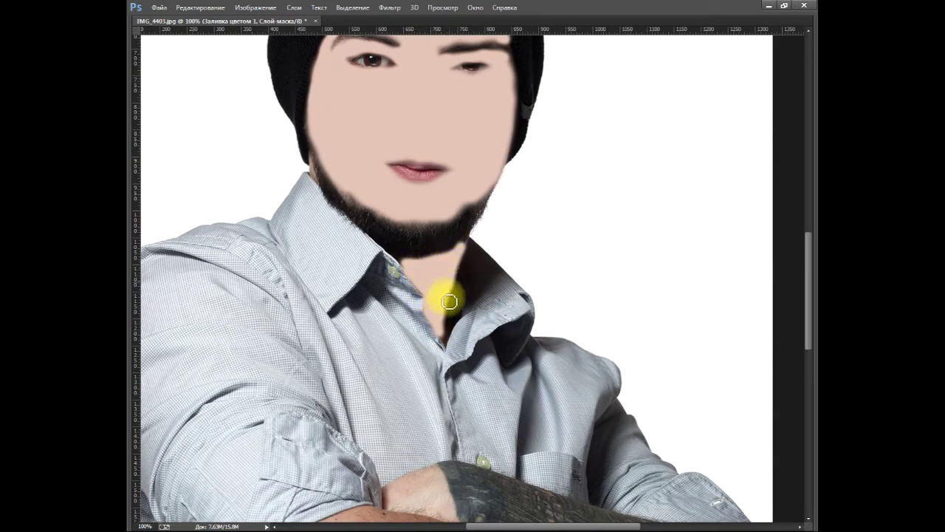
Step: Paint the skin-fill mask over the wrist, tattoo, elbow shading and dark forearm
{"action": "scroll", "coordinate": [450, 302], "scroll_direction": "down", "scroll_amount": 3}
{"action": "scroll", "coordinate": [416, 196], "scroll_direction": "down", "scroll_amount": 3}
{"action": "mouse_move", "coordinate": [369, 355]}
{"action": "left_mouse_down"}
{"action": "mouse_move", "coordinate": [238, 364]}
{"action": "mouse_move", "coordinate": [726, 338]}
{"action": "mouse_move", "coordinate": [456, 317]}
{"action": "mouse_move", "coordinate": [407, 262]}
{"action": "mouse_move", "coordinate": [713, 370]}
{"action": "mouse_move", "coordinate": [587, 327]}
{"action": "mouse_move", "coordinate": [672, 352]}
{"action": "mouse_move", "coordinate": [731, 318]}
{"action": "mouse_move", "coordinate": [743, 435]}
{"action": "mouse_move", "coordinate": [719, 452]}
{"action": "mouse_move", "coordinate": [622, 428]}
{"action": "mouse_move", "coordinate": [570, 398]}
{"action": "left_mouse_up"}
{"action": "left_click_drag", "start_coordinate": [561, 435], "coordinate": [629, 442]}
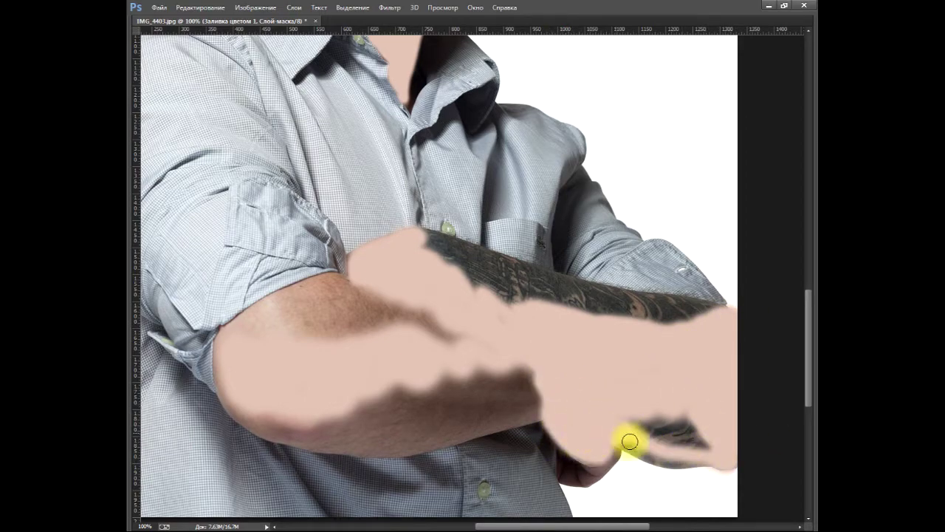
{"action": "left_click_drag", "start_coordinate": [689, 459], "coordinate": [674, 420]}
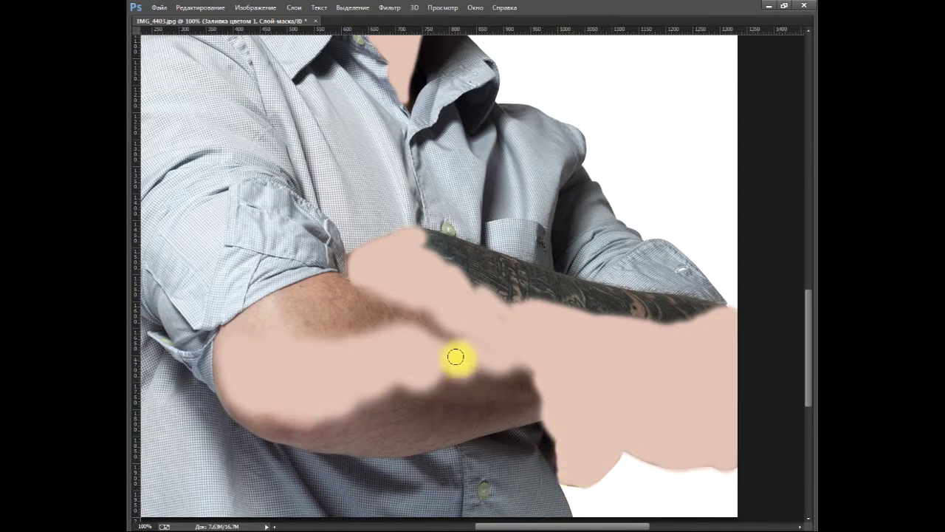
{"action": "mouse_move", "coordinate": [455, 358]}
{"action": "left_mouse_down"}
{"action": "mouse_move", "coordinate": [376, 315]}
{"action": "mouse_move", "coordinate": [249, 332]}
{"action": "mouse_move", "coordinate": [340, 295]}
{"action": "left_mouse_up"}
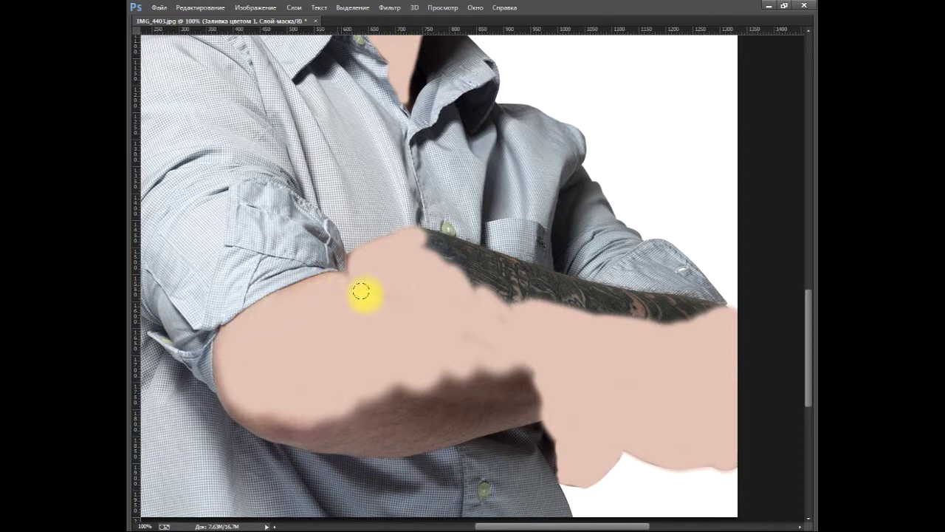
{"action": "left_click_drag", "start_coordinate": [349, 423], "coordinate": [235, 395]}
{"action": "mouse_move", "coordinate": [277, 419]}
{"action": "left_mouse_down"}
{"action": "mouse_move", "coordinate": [492, 392]}
{"action": "mouse_move", "coordinate": [473, 373]}
{"action": "mouse_move", "coordinate": [460, 387]}
{"action": "mouse_move", "coordinate": [385, 387]}
{"action": "mouse_move", "coordinate": [354, 424]}
{"action": "mouse_move", "coordinate": [296, 441]}
{"action": "mouse_move", "coordinate": [502, 416]}
{"action": "mouse_move", "coordinate": [464, 360]}
{"action": "mouse_move", "coordinate": [369, 450]}
{"action": "mouse_move", "coordinate": [500, 411]}
{"action": "mouse_move", "coordinate": [412, 431]}
{"action": "mouse_move", "coordinate": [423, 447]}
{"action": "mouse_move", "coordinate": [500, 424]}
{"action": "mouse_move", "coordinate": [527, 302]}
{"action": "mouse_move", "coordinate": [449, 333]}
{"action": "mouse_move", "coordinate": [312, 266]}
{"action": "mouse_move", "coordinate": [581, 335]}
{"action": "mouse_move", "coordinate": [493, 349]}
{"action": "mouse_move", "coordinate": [362, 293]}
{"action": "mouse_move", "coordinate": [497, 329]}
{"action": "mouse_move", "coordinate": [436, 319]}
{"action": "left_mouse_up"}
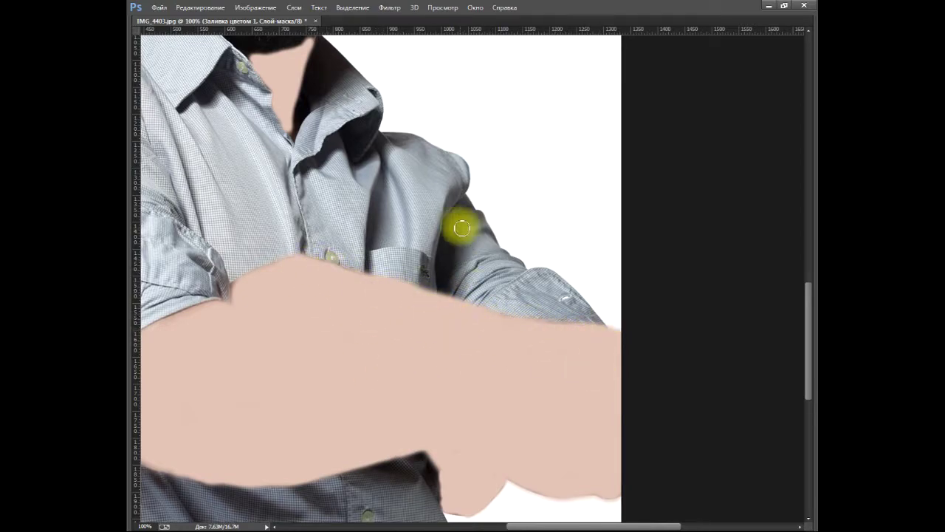
{"action": "left_click_drag", "start_coordinate": [397, 270], "coordinate": [567, 316]}
Step: Zoom out, restore the panels and view the skin mask alone in black and white
{"action": "key", "text": "ctrl+minus"}
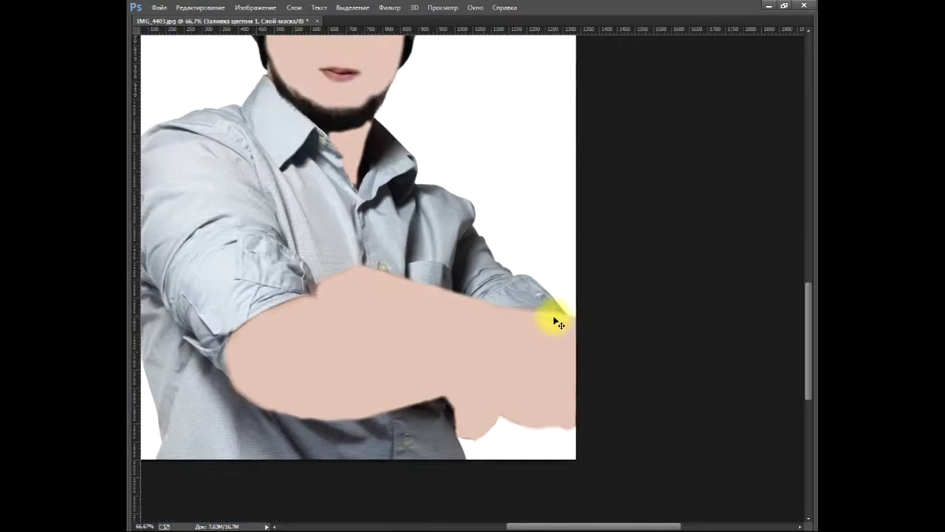
{"action": "key", "text": "ctrl+minus"}
{"action": "key", "text": "ctrl+minus"}
{"action": "key", "text": "Tab"}
{"action": "left_click", "coordinate": [681, 384], "text": "alt"}
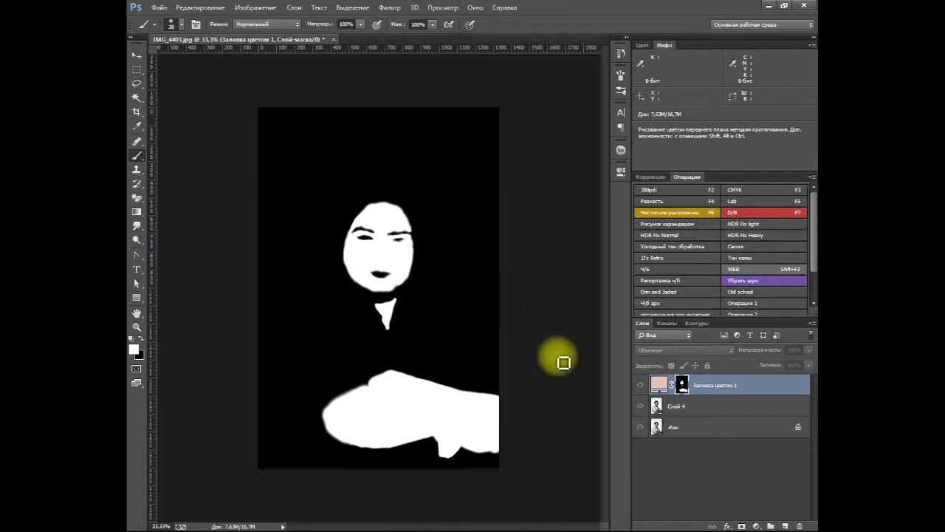
Step: Return to the colour view and set the skin fill layer to Hue blend mode
{"action": "left_click", "coordinate": [681, 385], "text": "alt"}
{"action": "left_click", "coordinate": [683, 350]}
{"action": "left_click", "coordinate": [671, 315]}
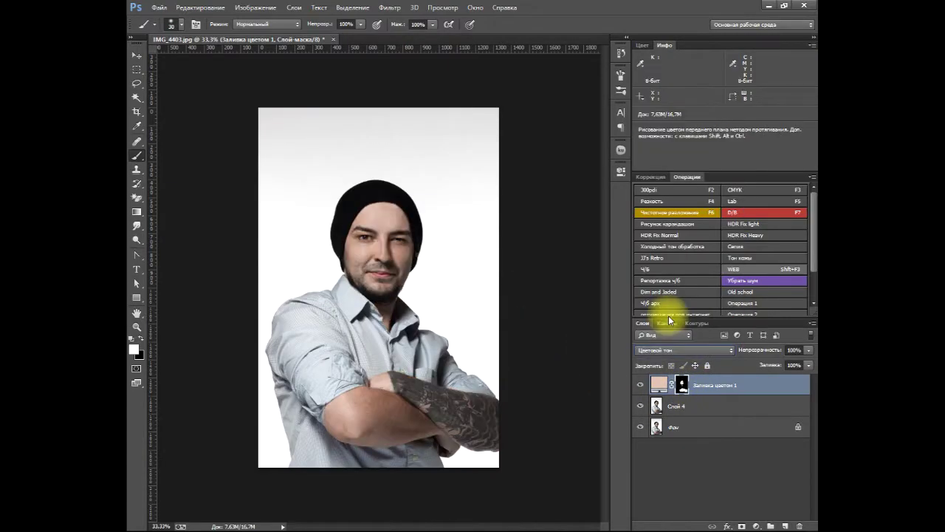
Step: Add a Color Balance layer, checking midtones and highlights, masked with the skin mask
{"action": "left_click", "coordinate": [756, 526]}
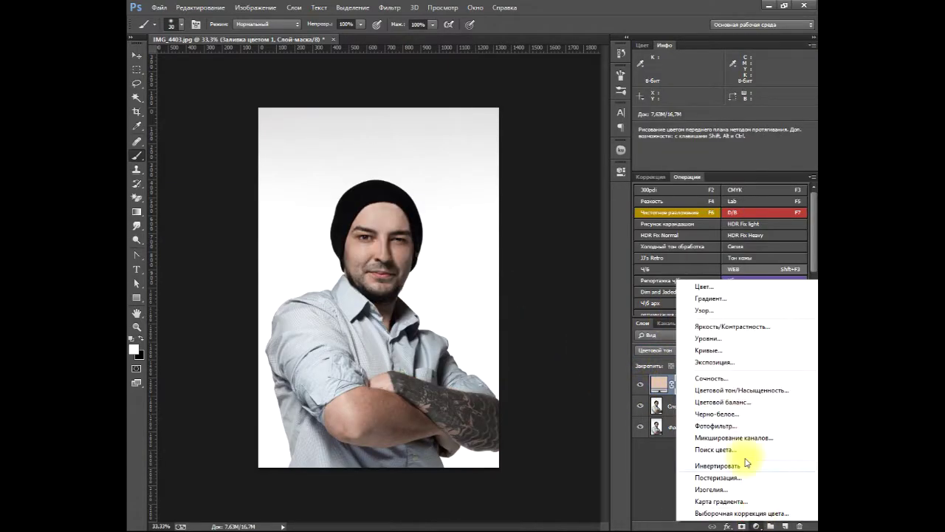
{"action": "left_click", "coordinate": [728, 410]}
{"action": "left_click", "coordinate": [481, 197]}
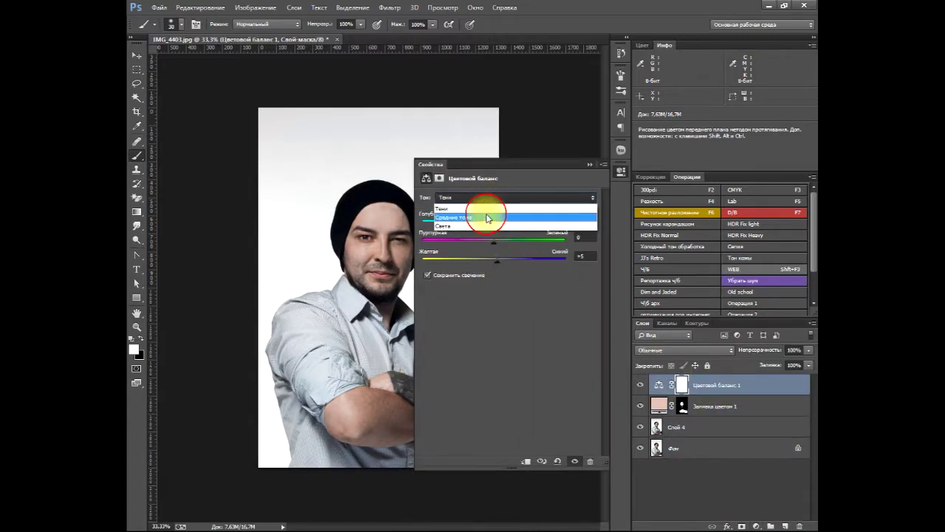
{"action": "left_click", "coordinate": [480, 214]}
{"action": "left_click", "coordinate": [481, 198]}
{"action": "left_click", "coordinate": [481, 225]}
{"action": "left_click", "coordinate": [617, 172]}
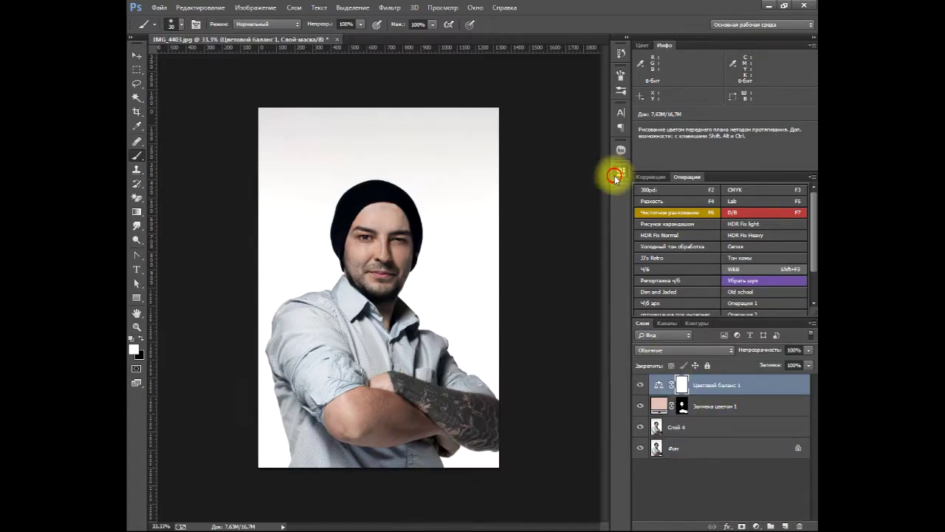
{"action": "left_click_drag", "start_coordinate": [683, 407], "coordinate": [680, 386]}
{"action": "left_click", "coordinate": [450, 196]}
Step: Add a Hue/Saturation layer at −25 saturation, masked with the skin mask
{"action": "left_click", "coordinate": [722, 385]}
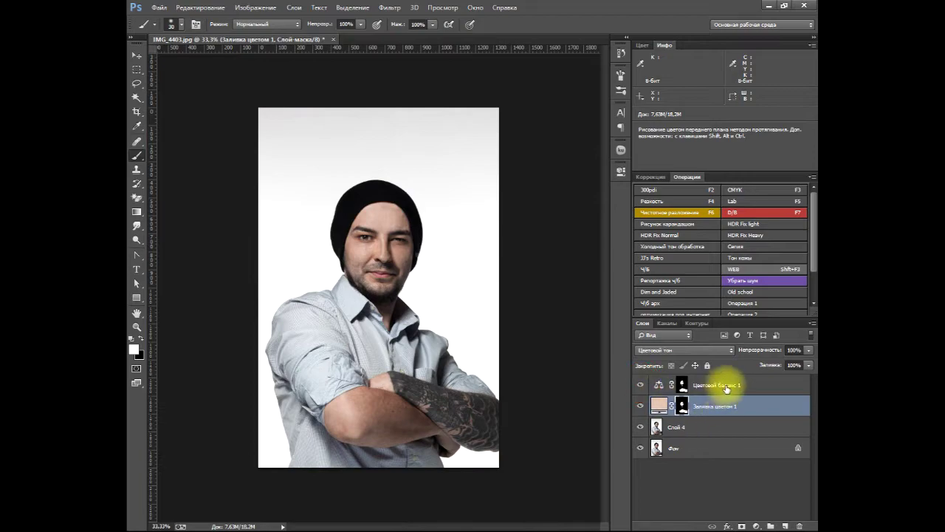
{"action": "left_click", "coordinate": [757, 526]}
{"action": "left_click", "coordinate": [714, 363]}
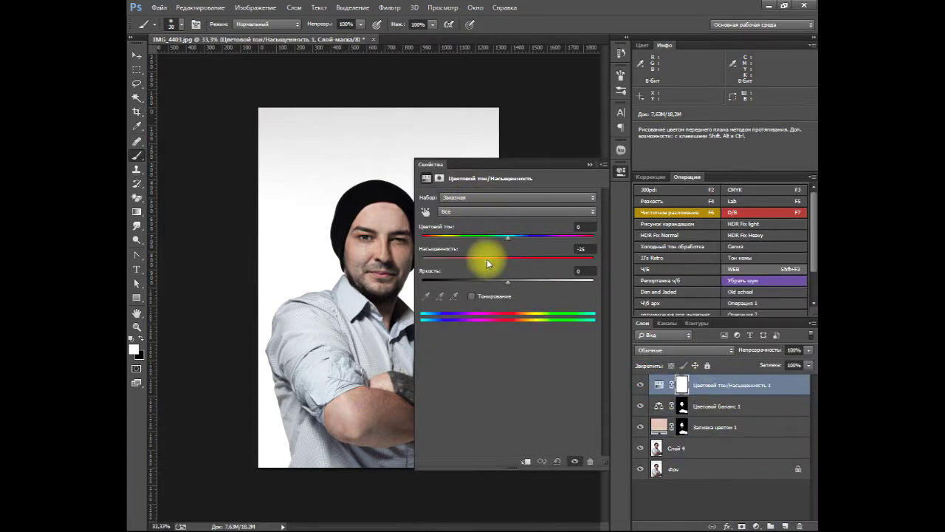
{"action": "left_click", "coordinate": [605, 164]}
{"action": "left_click_drag", "start_coordinate": [681, 405], "coordinate": [681, 384]}
{"action": "left_click", "coordinate": [442, 201]}
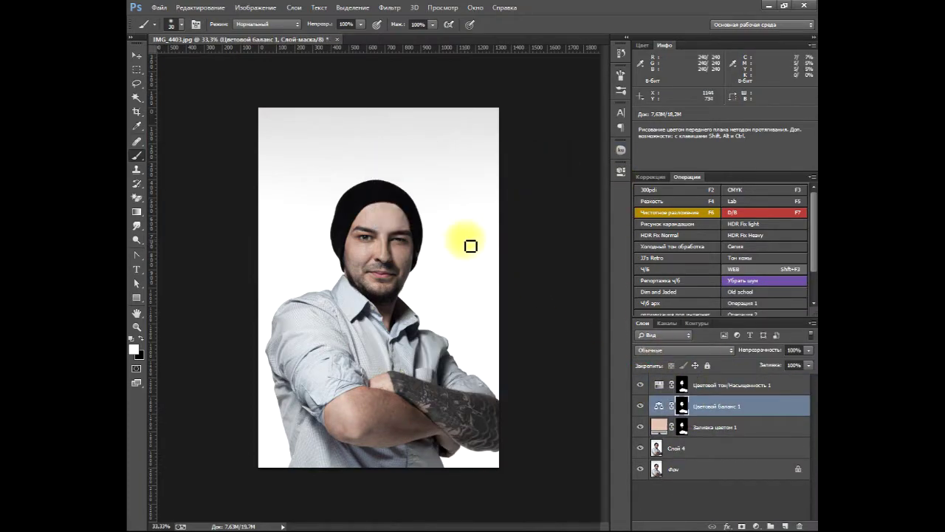
Step: Stamp visible layers into Слой 5 and delete the Hue/Saturation-to-Слой 4 retouching layers
{"action": "left_click", "coordinate": [136, 55]}
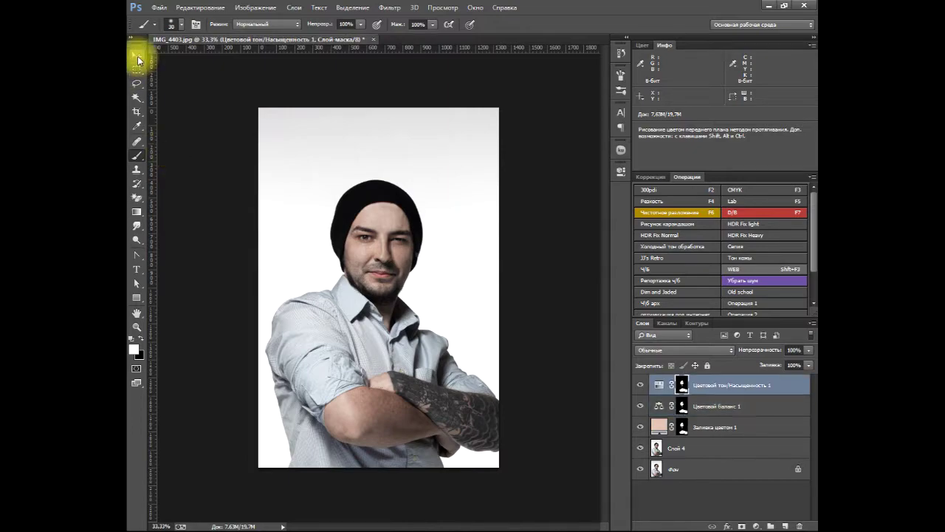
{"action": "key", "text": "ctrl+shift+alt+e"}
{"action": "left_click", "coordinate": [707, 405]}
{"action": "left_click", "coordinate": [709, 469], "text": "shift"}
{"action": "left_click", "coordinate": [798, 526]}
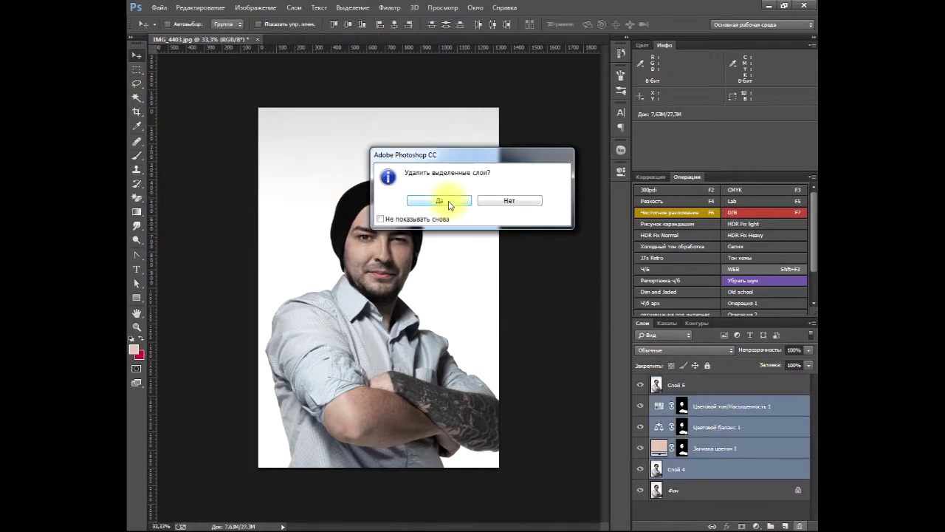
{"action": "left_click", "coordinate": [443, 201]}
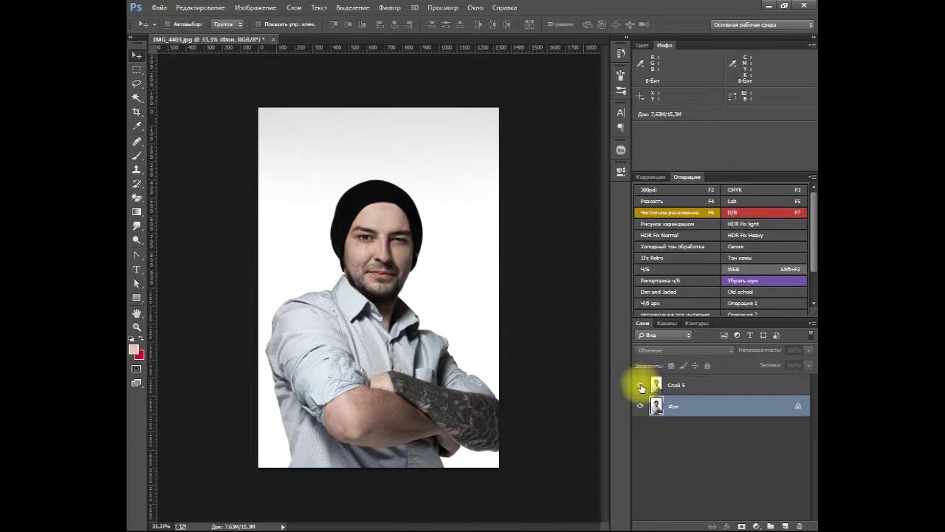
{"action": "key", "text": "ctrl+plus"}
{"action": "key", "text": "ctrl+plus"}
{"action": "key", "text": "ctrl+plus"}
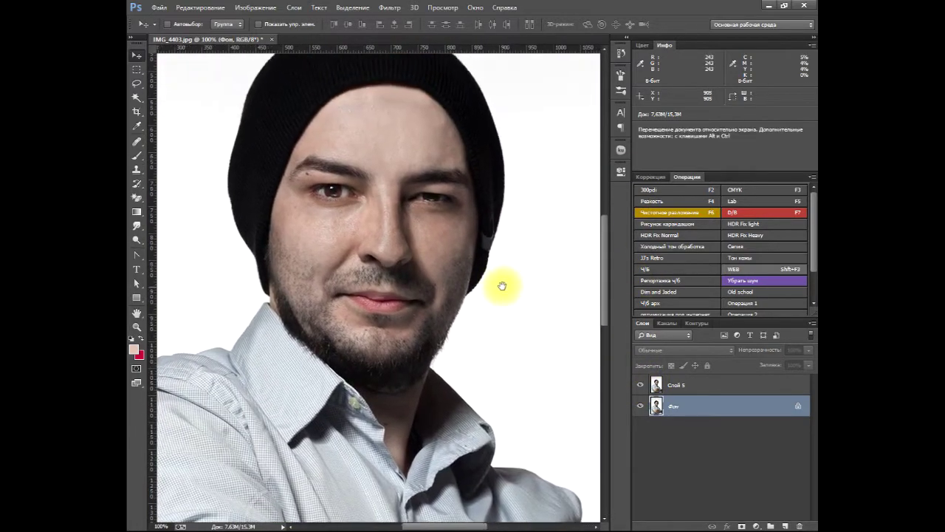
Step: Dodge the forehead on Слой 5 at Midtones, 17% exposure, with a small brush
{"action": "left_click", "coordinate": [655, 386]}
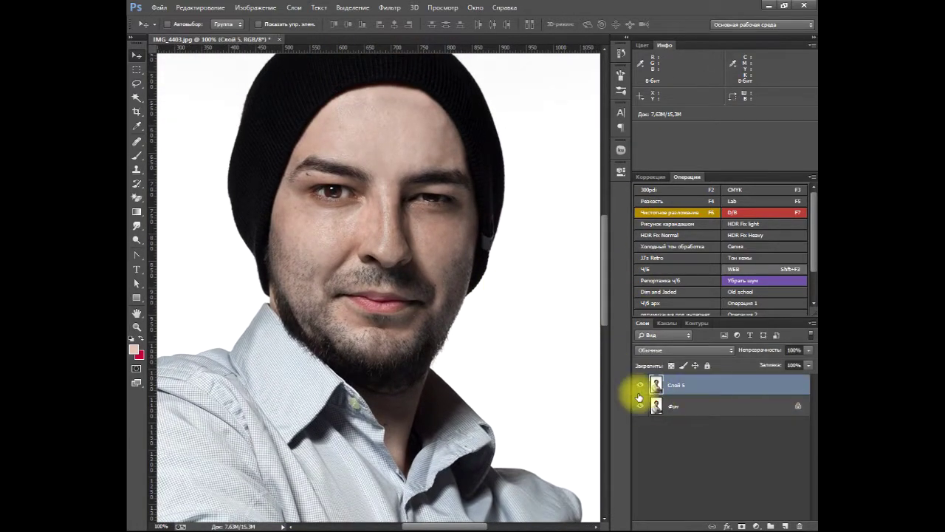
{"action": "left_click", "coordinate": [136, 239]}
{"action": "left_click_drag", "start_coordinate": [319, 33], "coordinate": [337, 38]}
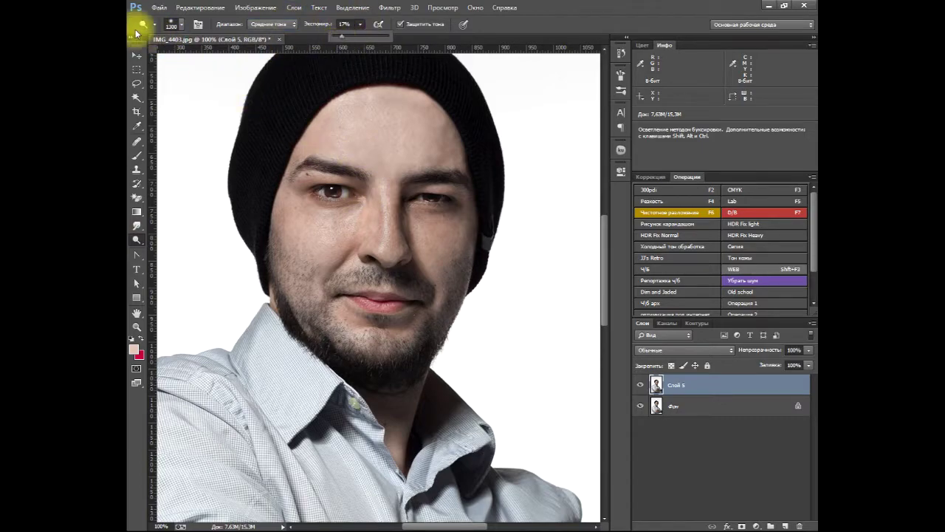
{"action": "left_click", "coordinate": [176, 24]}
{"action": "left_click_drag", "start_coordinate": [190, 59], "coordinate": [178, 59]}
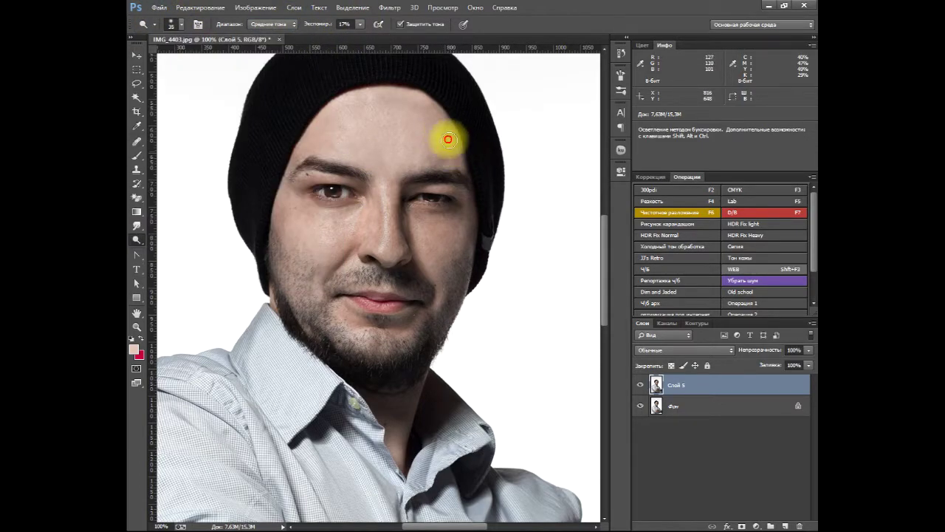
Step: Add a new layer filled with 50% gray in Soft Light blend mode
{"action": "left_click", "coordinate": [785, 526]}
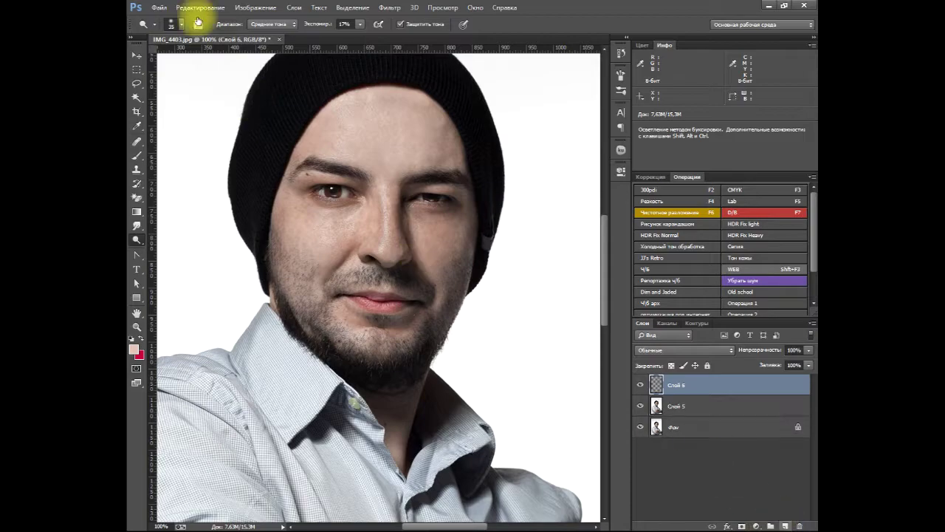
{"action": "left_click", "coordinate": [201, 7]}
{"action": "left_click", "coordinate": [215, 161]}
{"action": "left_click", "coordinate": [560, 156]}
{"action": "left_click", "coordinate": [683, 350]}
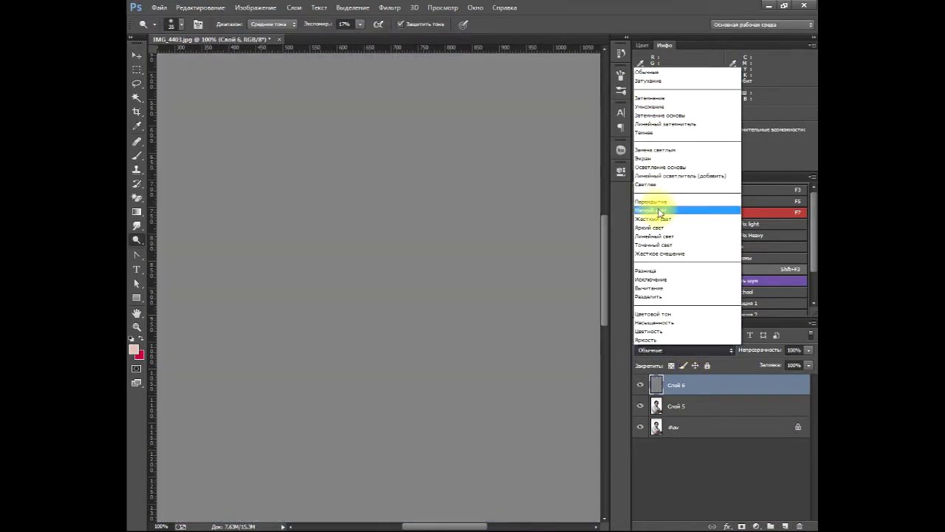
{"action": "left_click", "coordinate": [654, 211]}
Step: Dodge the forehead and nose on the gray layer at 45% exposure
{"action": "type", "text": "45"}
{"action": "left_click_drag", "start_coordinate": [449, 122], "coordinate": [444, 161]}
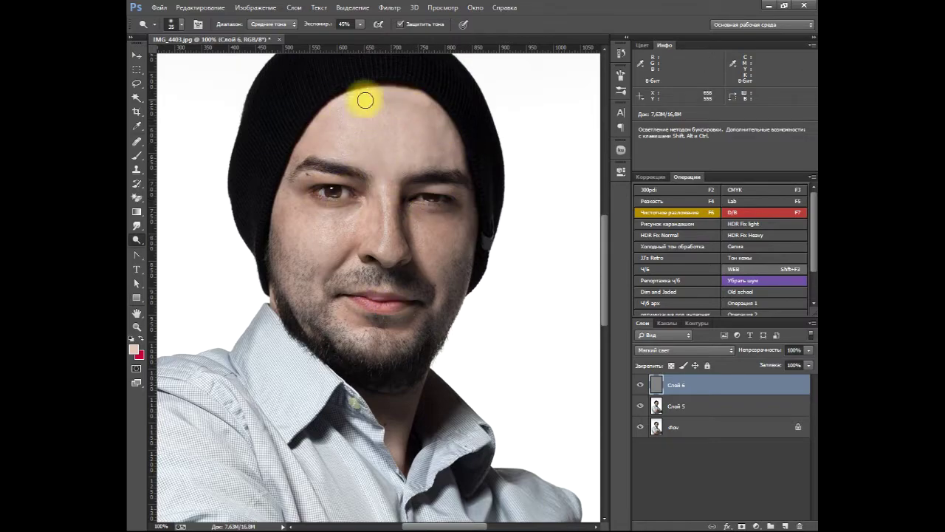
{"action": "left_click", "coordinate": [391, 241]}
{"action": "key", "text": "ctrl+minus"}
{"action": "key", "text": "ctrl+minus"}
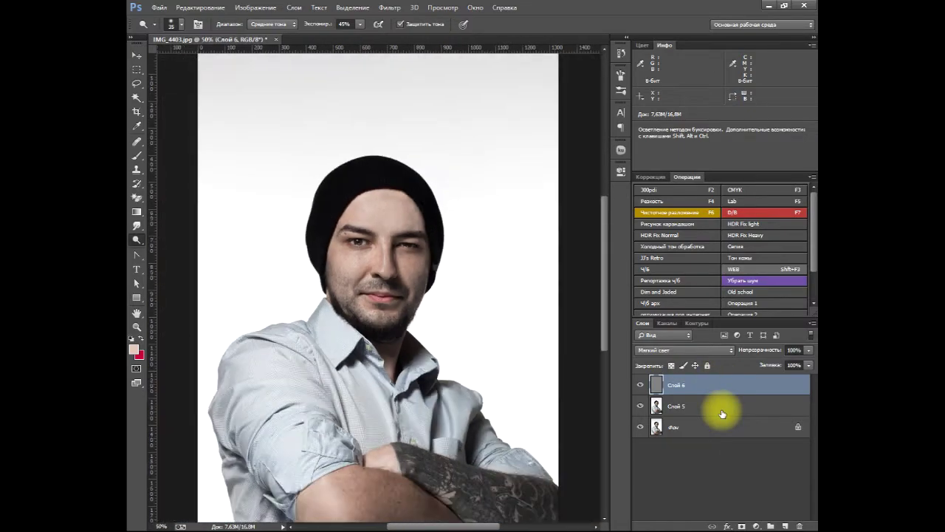
{"action": "left_click", "coordinate": [641, 386]}
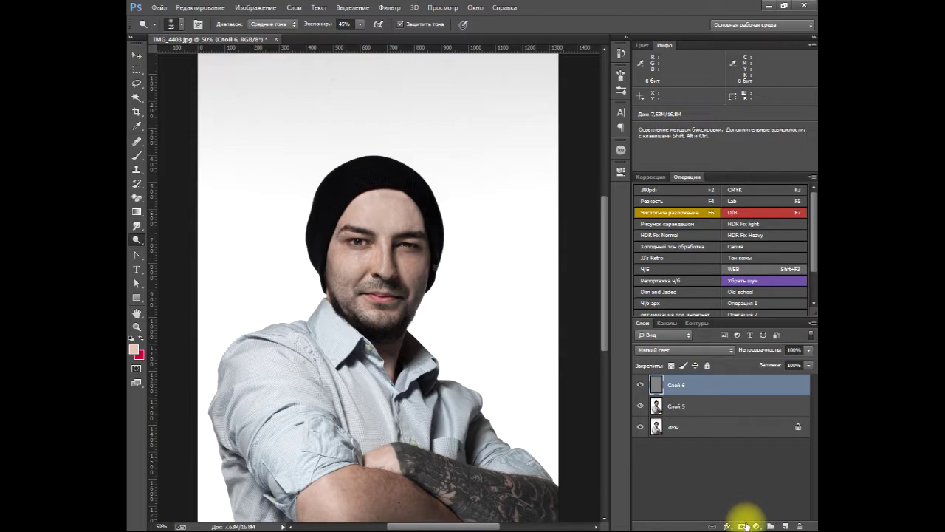
Step: Add a Gradient Map adjustment layer and open its gradient choices
{"action": "left_click", "coordinate": [755, 525]}
{"action": "left_click", "coordinate": [709, 503]}
{"action": "left_click", "coordinate": [527, 200]}
Step: Set the sepia gradient map to Soft Light at 31% opacity
{"action": "left_click", "coordinate": [669, 35]}
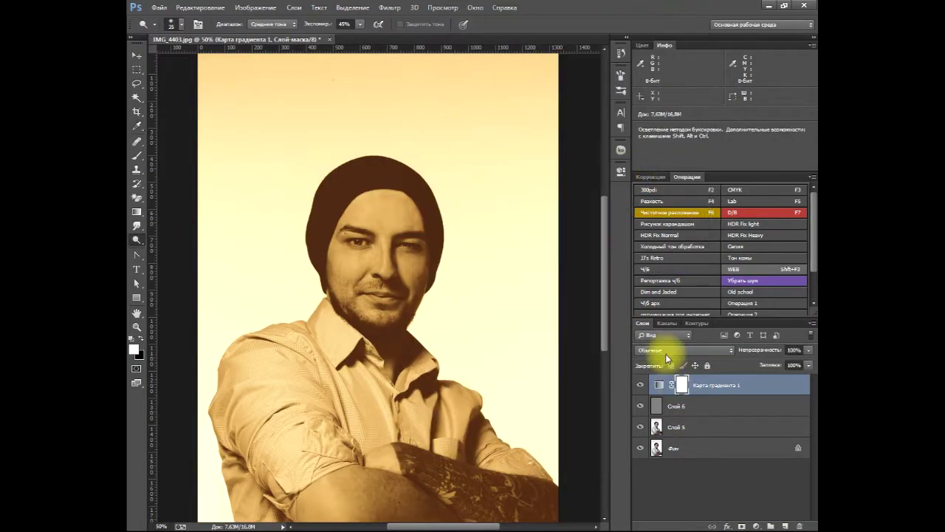
{"action": "left_click", "coordinate": [667, 356]}
{"action": "left_click", "coordinate": [686, 213]}
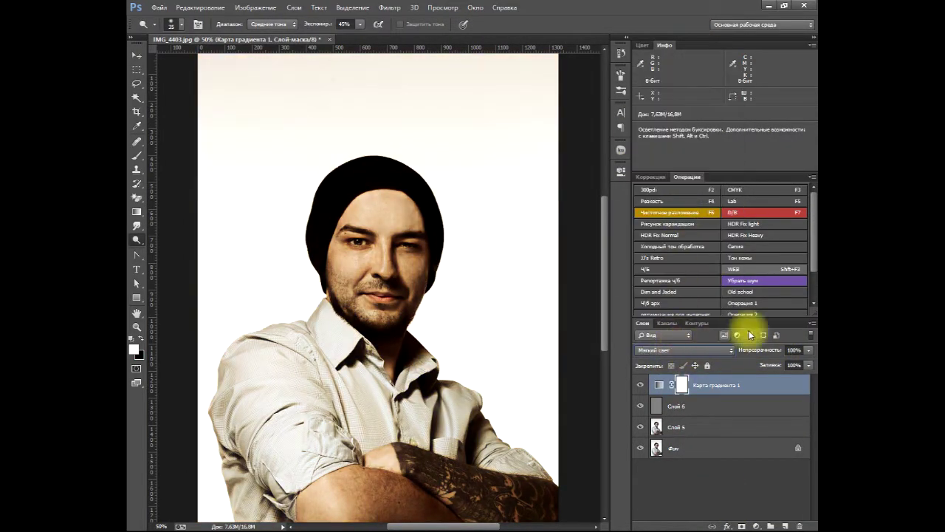
{"action": "left_click_drag", "start_coordinate": [809, 350], "coordinate": [770, 364]}
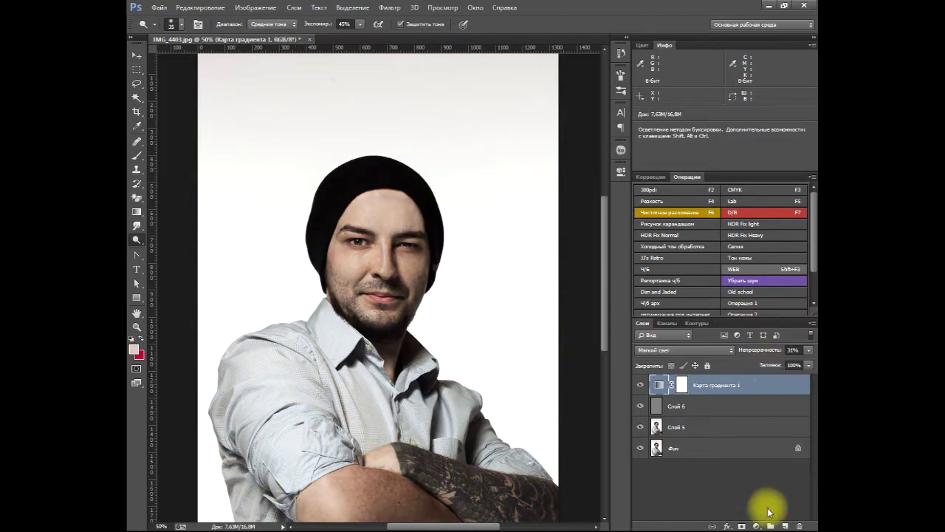
Step: Add a Curves layer, adjusting the red curve and lifting the blue shadows
{"action": "left_click", "coordinate": [757, 525]}
{"action": "left_click", "coordinate": [731, 356]}
{"action": "left_click", "coordinate": [503, 211]}
{"action": "left_click", "coordinate": [473, 223]}
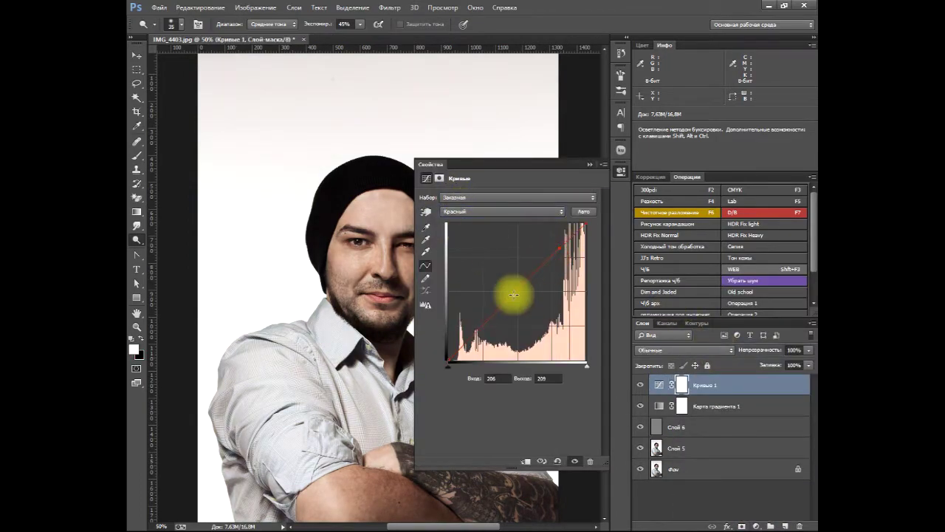
{"action": "left_click", "coordinate": [502, 211]}
{"action": "left_click", "coordinate": [499, 237]}
{"action": "left_click", "coordinate": [495, 213]}
{"action": "left_click", "coordinate": [480, 249]}
{"action": "left_click", "coordinate": [470, 334]}
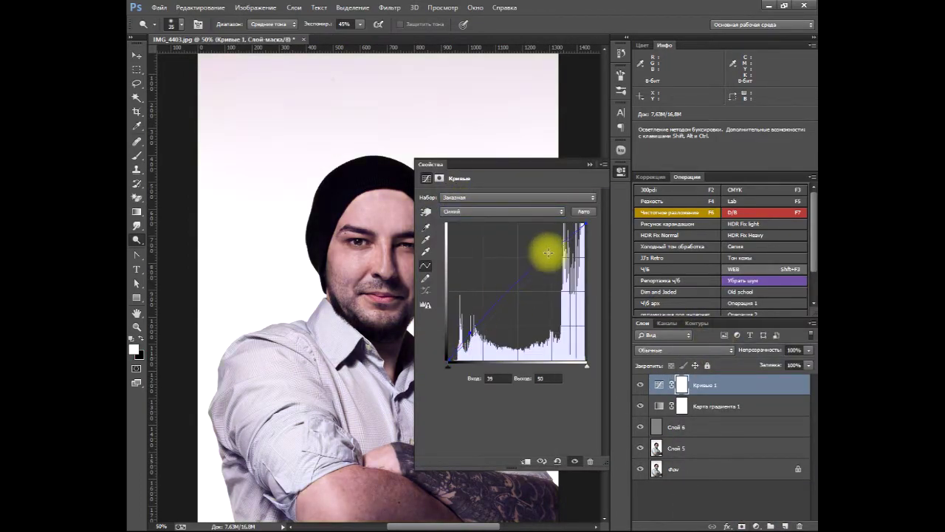
{"action": "left_click", "coordinate": [470, 334]}
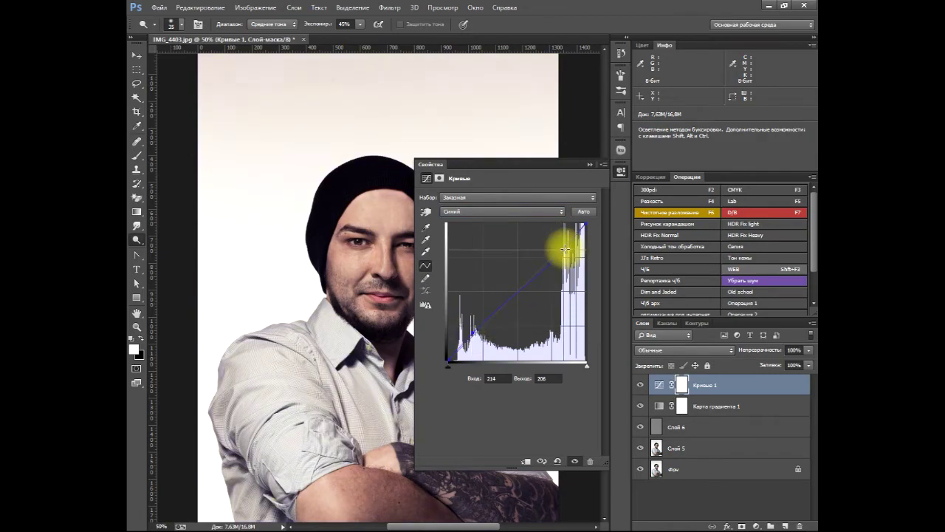
Step: Raise the RGB curve midtones and set the Curves layer to 50% opacity
{"action": "left_click", "coordinate": [550, 211]}
{"action": "left_click", "coordinate": [544, 186]}
{"action": "left_click_drag", "start_coordinate": [515, 294], "coordinate": [514, 288]}
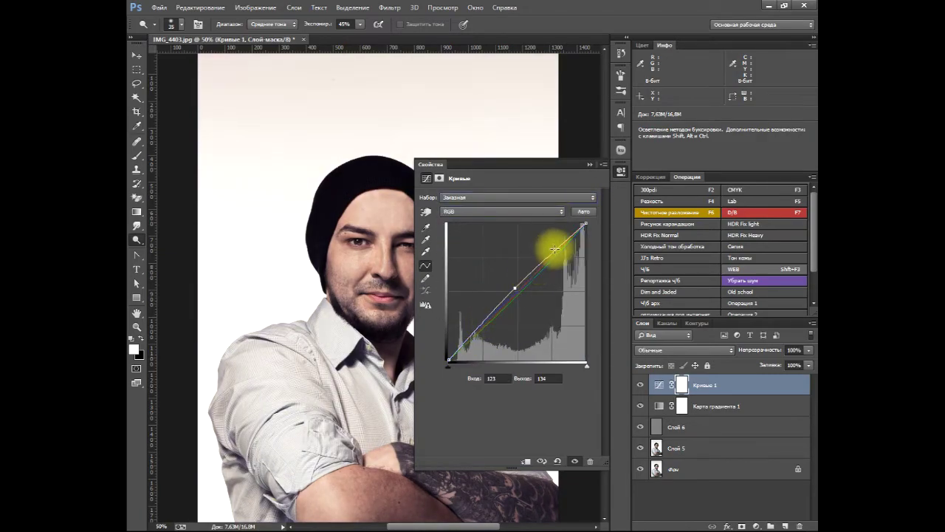
{"action": "left_click", "coordinate": [620, 169]}
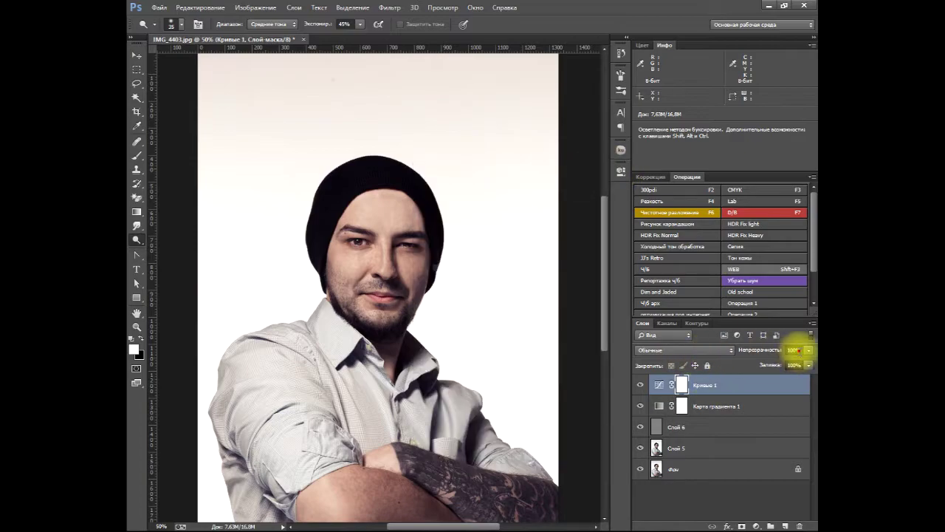
{"action": "type", "text": "50"}
{"action": "key", "text": "Return"}
Step: Stamp all edits into Слой 7, delete the intermediate layers, and launch Camera Raw Filter
{"action": "key", "text": "ctrl+shift+alt+e"}
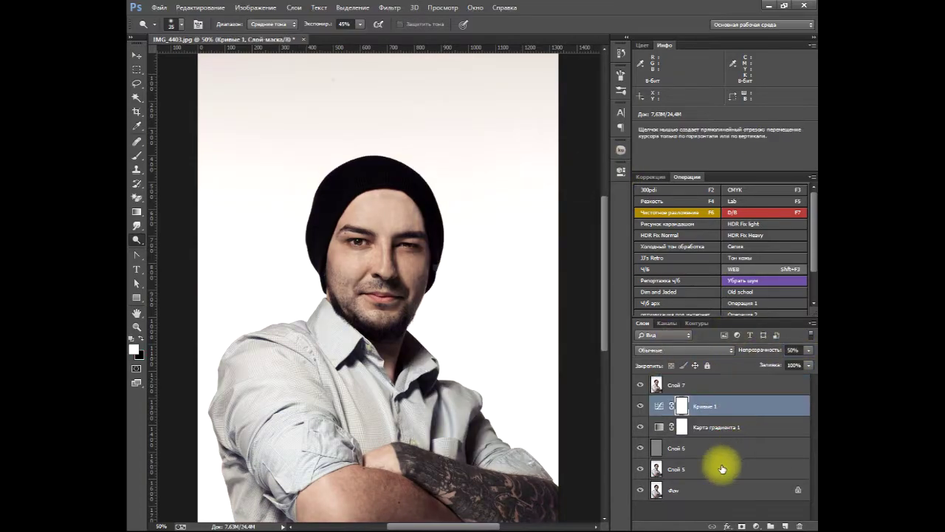
{"action": "left_click", "coordinate": [723, 469], "text": "shift"}
{"action": "left_click", "coordinate": [800, 526]}
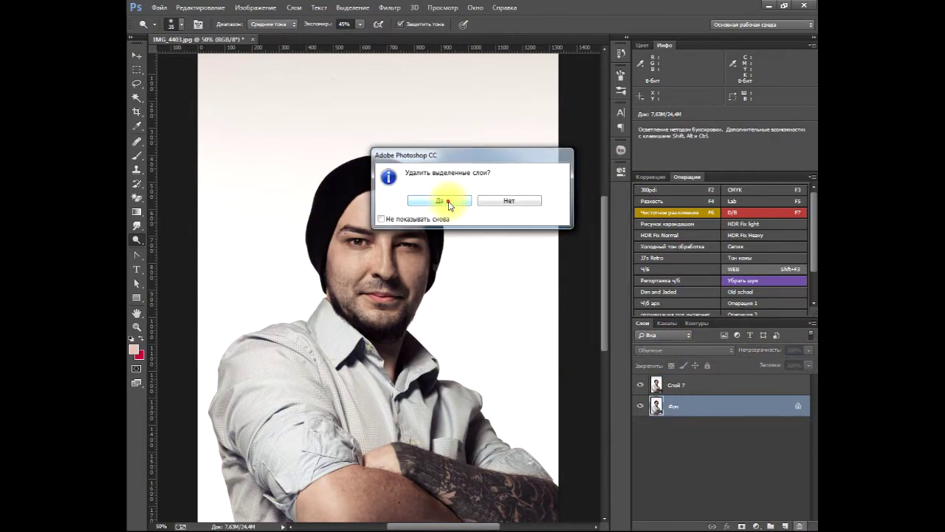
{"action": "left_click", "coordinate": [439, 201]}
{"action": "left_click", "coordinate": [673, 382]}
{"action": "left_click", "coordinate": [389, 8]}
{"action": "left_click", "coordinate": [409, 78]}
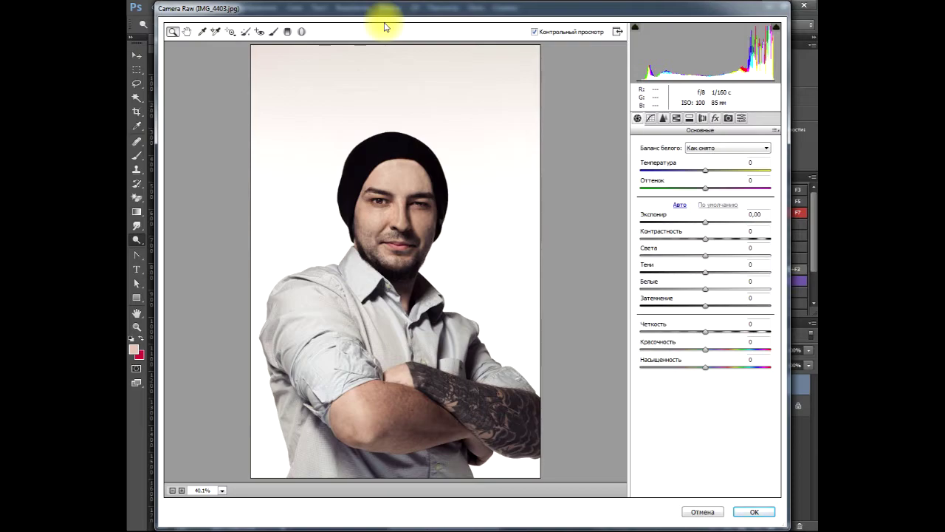
Step: Warm temperature to +8, raise exposure +0.15, lift blacks and highlights, and lower contrast
{"action": "mouse_move", "coordinate": [706, 239]}
{"action": "left_mouse_down"}
{"action": "mouse_move", "coordinate": [690, 238]}
{"action": "mouse_move", "coordinate": [686, 256]}
{"action": "mouse_move", "coordinate": [721, 289]}
{"action": "mouse_move", "coordinate": [716, 305]}
{"action": "left_mouse_up"}
{"action": "left_click_drag", "start_coordinate": [686, 255], "coordinate": [711, 256]}
{"action": "left_click", "coordinate": [688, 239]}
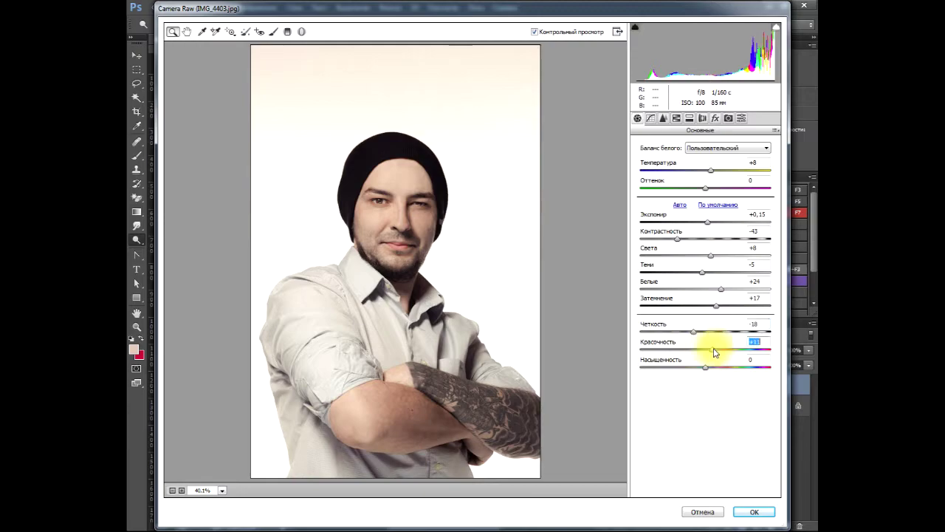
{"action": "left_click_drag", "start_coordinate": [707, 221], "coordinate": [691, 238]}
Step: Apply the Camera Raw edit and add a Color Balance layer warming shadows and highlights
{"action": "left_click", "coordinate": [748, 517]}
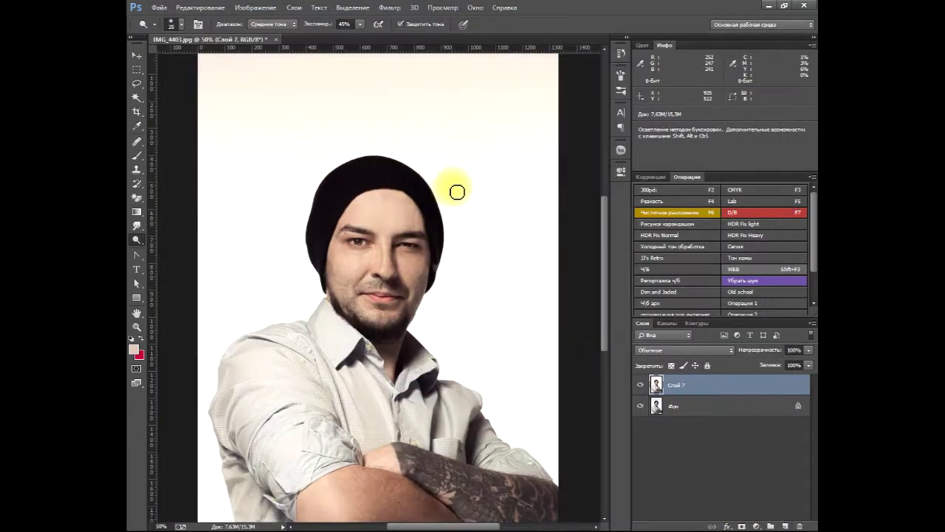
{"action": "left_click_drag", "start_coordinate": [605, 226], "coordinate": [605, 238]}
{"action": "left_click", "coordinate": [757, 525]}
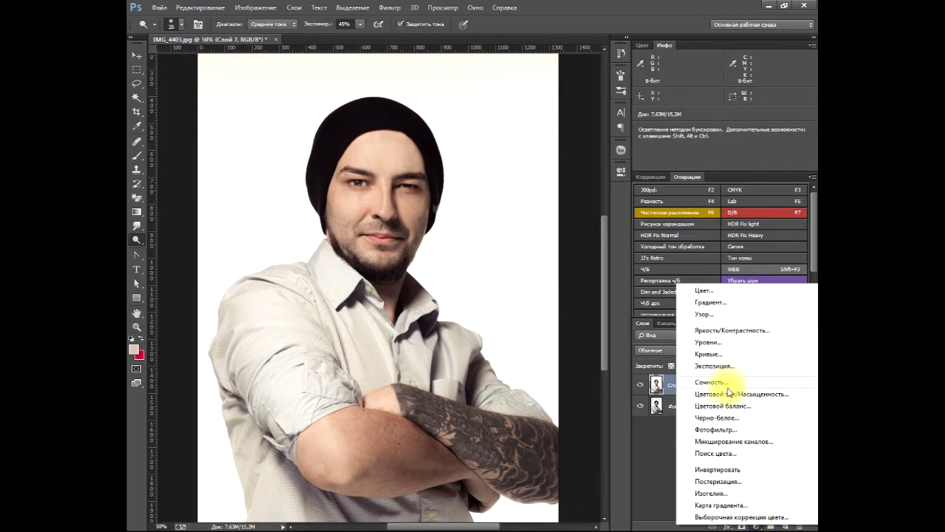
{"action": "left_click", "coordinate": [726, 406]}
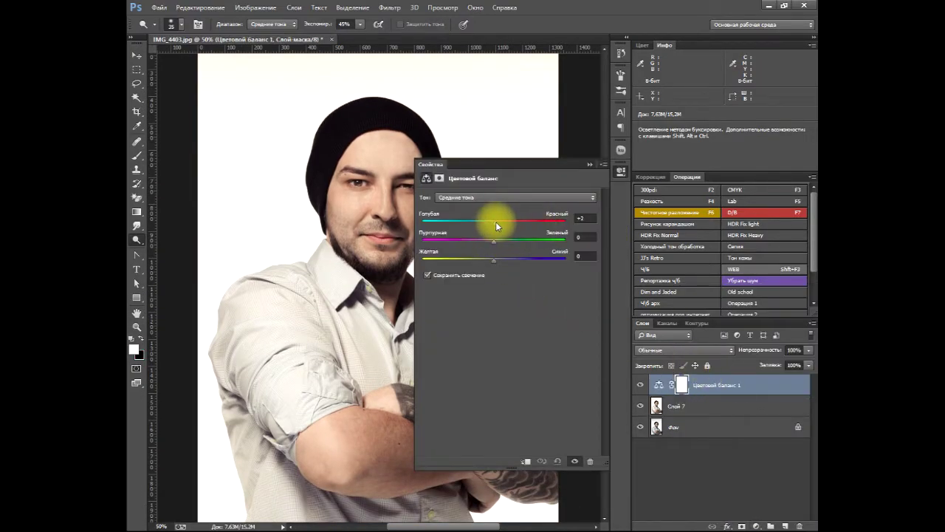
{"action": "left_click", "coordinate": [503, 197]}
{"action": "left_click", "coordinate": [492, 207]}
{"action": "left_click", "coordinate": [496, 260]}
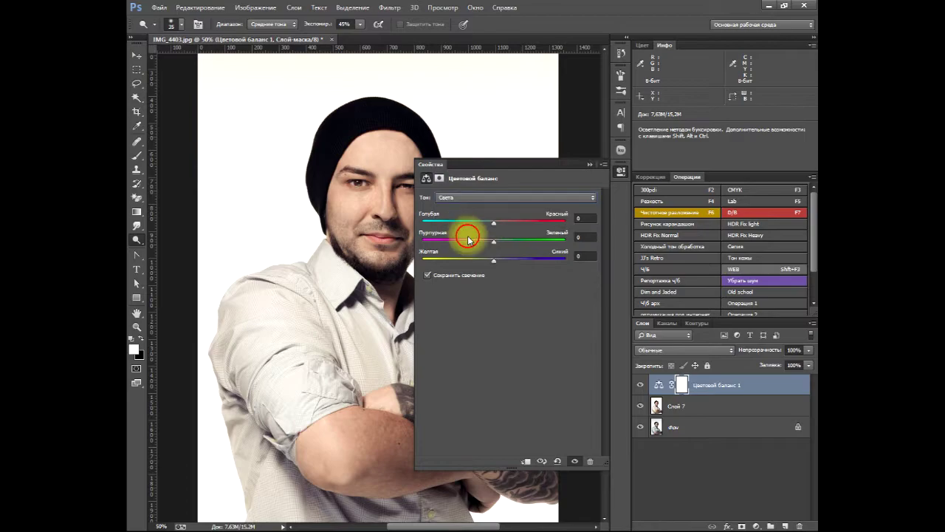
{"action": "left_click_drag", "start_coordinate": [493, 223], "coordinate": [498, 222]}
{"action": "left_click_drag", "start_coordinate": [494, 260], "coordinate": [493, 263]}
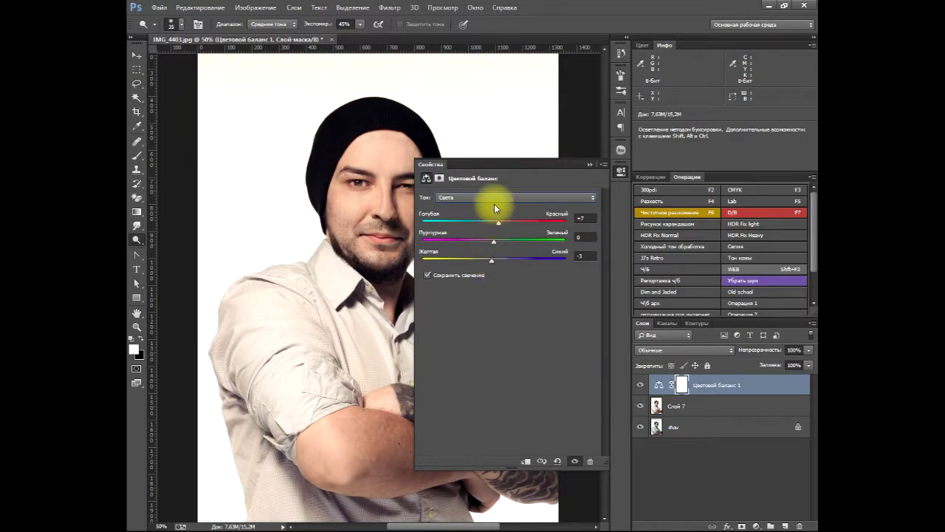
{"action": "left_click", "coordinate": [768, 349]}
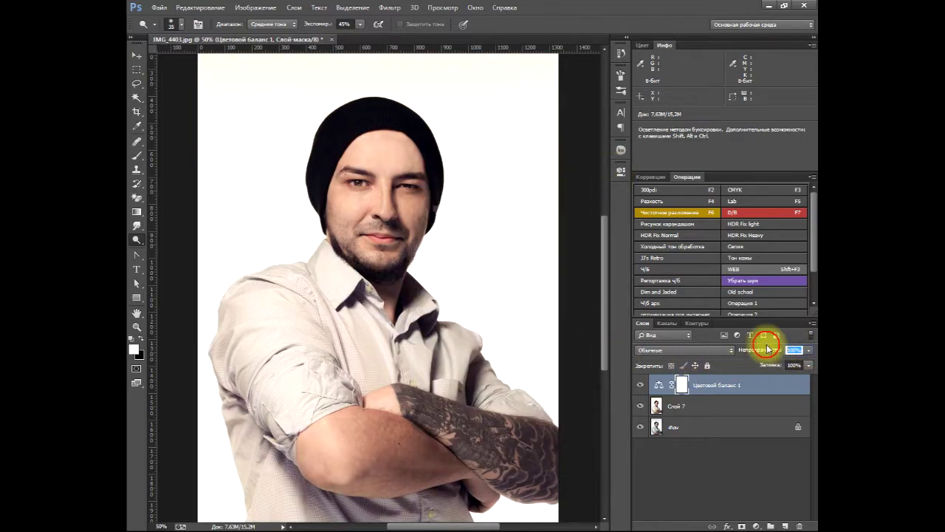
{"action": "type", "text": "50"}
Step: Add a Gradient Fill layer with its first colour stop set to pale cyan
{"action": "left_click", "coordinate": [757, 526]}
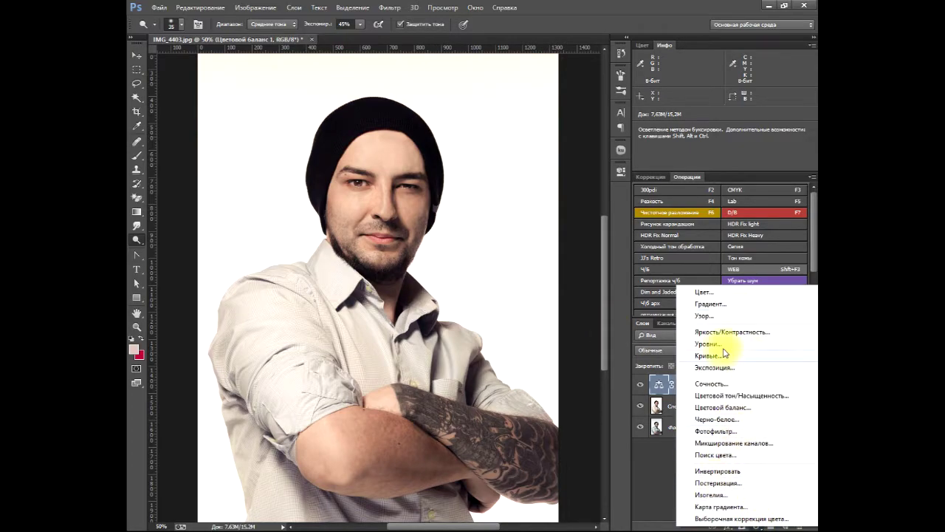
{"action": "left_click", "coordinate": [710, 303]}
{"action": "left_click", "coordinate": [428, 161]}
{"action": "left_click", "coordinate": [467, 198]}
{"action": "left_click", "coordinate": [514, 242]}
{"action": "left_click", "coordinate": [692, 216]}
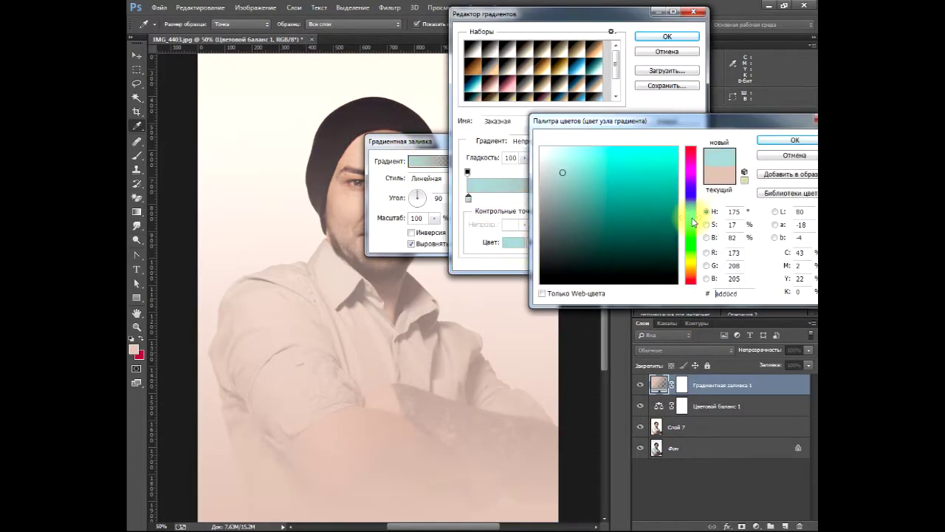
{"action": "left_click", "coordinate": [776, 140]}
Step: Set the second stop to light cream, make the right end fully opaque, and confirm
{"action": "left_click", "coordinate": [692, 198]}
{"action": "left_click", "coordinate": [515, 242]}
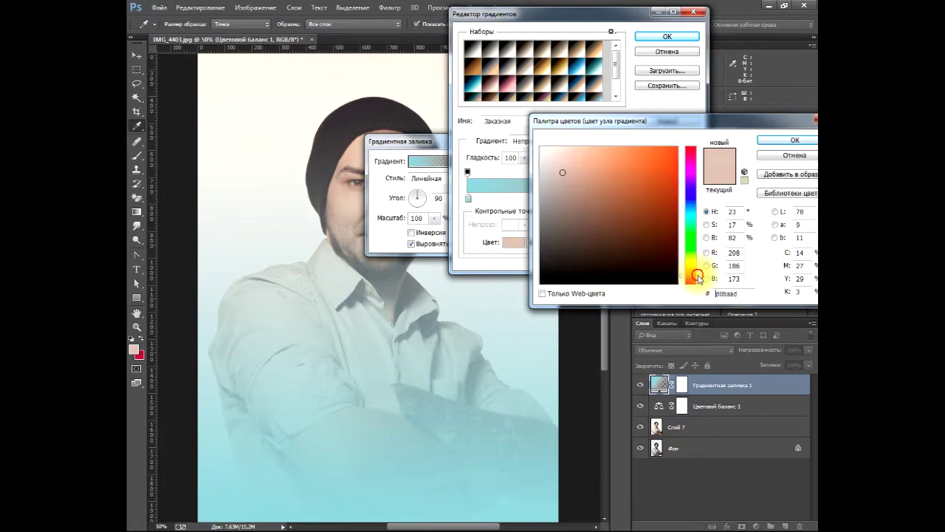
{"action": "left_click_drag", "start_coordinate": [698, 278], "coordinate": [690, 260]}
{"action": "left_click", "coordinate": [584, 152]}
{"action": "left_click", "coordinate": [795, 140]}
{"action": "left_click", "coordinate": [690, 172]}
{"action": "left_click", "coordinate": [524, 225]}
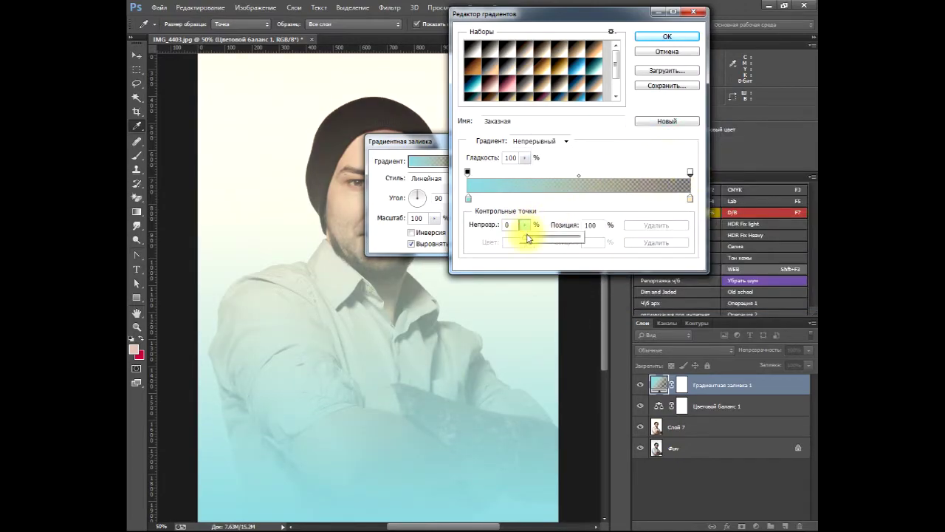
{"action": "left_click_drag", "start_coordinate": [527, 238], "coordinate": [584, 238]}
{"action": "left_click", "coordinate": [667, 36]}
{"action": "left_click", "coordinate": [540, 157]}
Step: Try several blend modes, then set the gradient fill to Normal at 6% opacity
{"action": "key", "text": "ctrl+minus"}
{"action": "key", "text": "o"}
{"action": "left_click", "coordinate": [650, 350]}
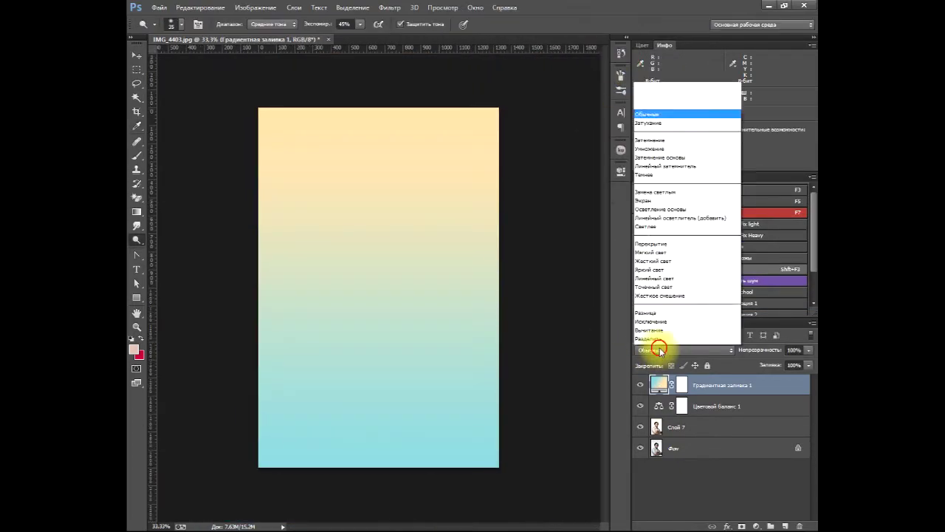
{"action": "left_click", "coordinate": [650, 339]}
{"action": "left_click", "coordinate": [654, 349]}
{"action": "left_click", "coordinate": [655, 354]}
{"action": "left_click", "coordinate": [654, 358]}
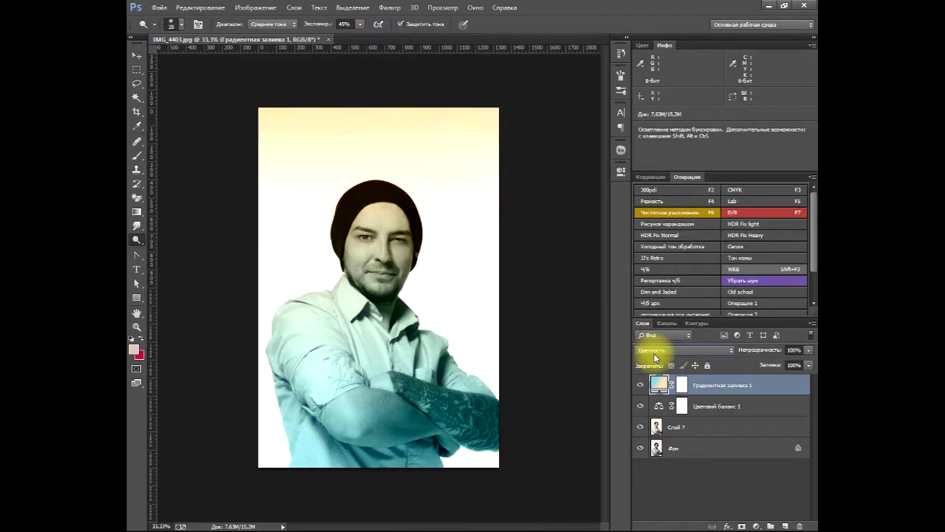
{"action": "left_click", "coordinate": [655, 351]}
{"action": "left_click", "coordinate": [731, 264]}
{"action": "left_click", "coordinate": [809, 350]}
{"action": "left_click_drag", "start_coordinate": [809, 365], "coordinate": [758, 365]}
Step: Crop the portrait slightly from the top, left and right edges
{"action": "left_click", "coordinate": [136, 111]}
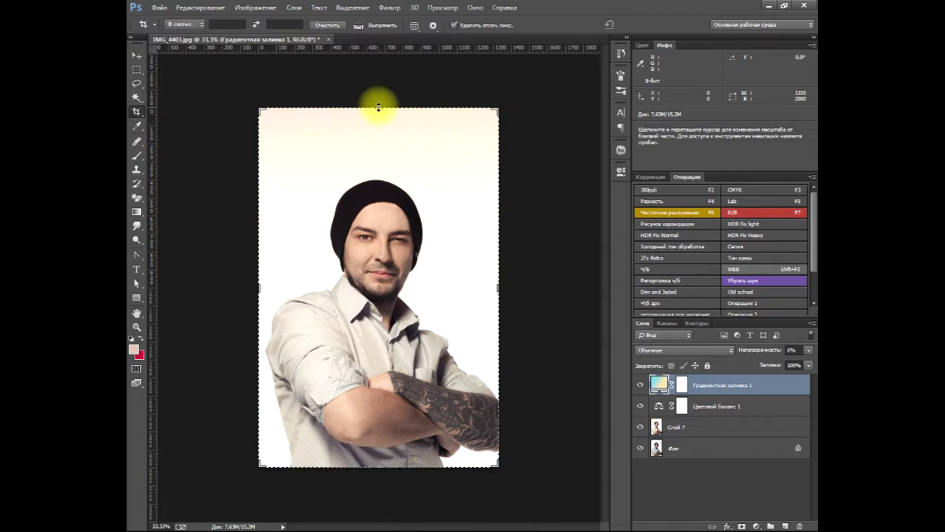
{"action": "left_click_drag", "start_coordinate": [378, 108], "coordinate": [375, 113]}
{"action": "left_click_drag", "start_coordinate": [259, 287], "coordinate": [270, 295]}
{"action": "left_click_drag", "start_coordinate": [500, 288], "coordinate": [496, 290]}
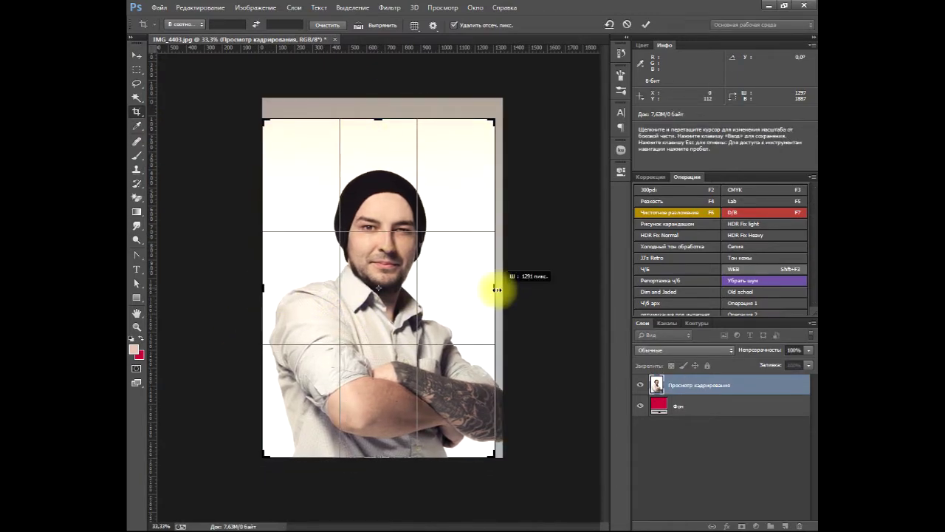
{"action": "left_click_drag", "start_coordinate": [376, 112], "coordinate": [372, 110]}
{"action": "key", "text": "Return"}
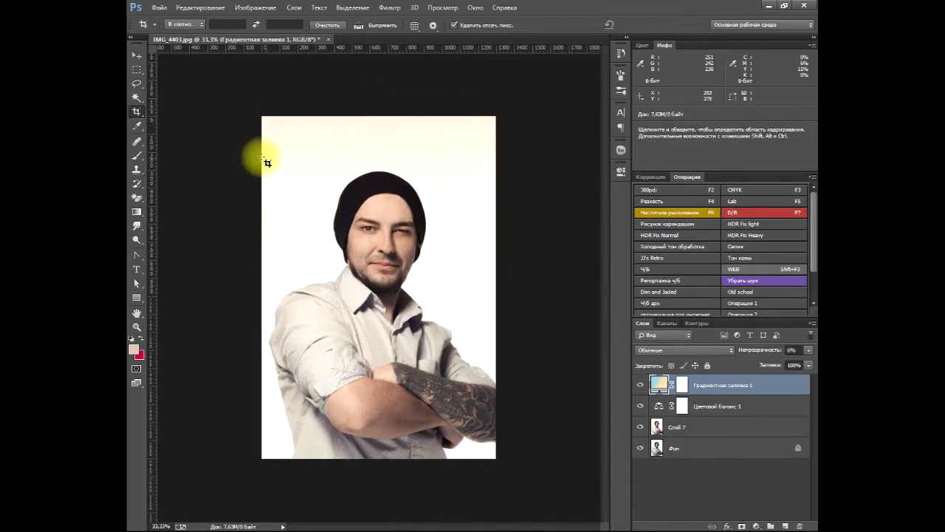
Step: Add a Selective Color adjustment layer, tweaking the Yellows and reducing black in the Reds
{"action": "key", "text": "v"}
{"action": "left_click", "coordinate": [756, 526]}
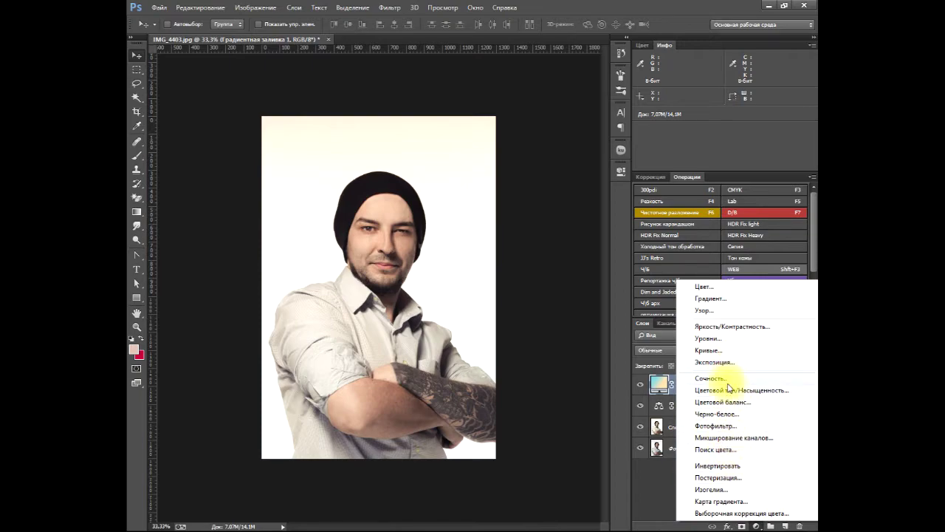
{"action": "left_click", "coordinate": [729, 513]}
{"action": "left_click", "coordinate": [480, 211]}
{"action": "left_click", "coordinate": [461, 223]}
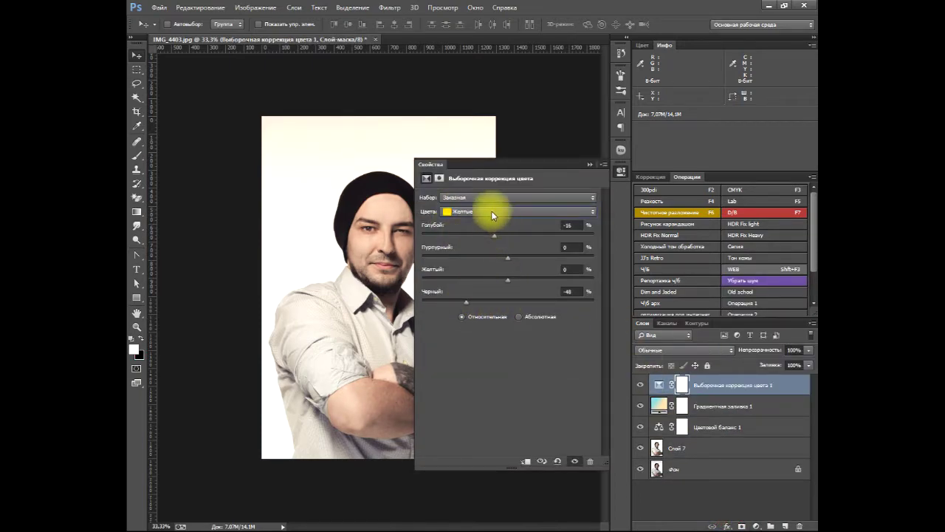
{"action": "left_click", "coordinate": [487, 211]}
{"action": "left_click", "coordinate": [477, 206]}
{"action": "left_click", "coordinate": [502, 302]}
{"action": "left_click", "coordinate": [621, 171]}
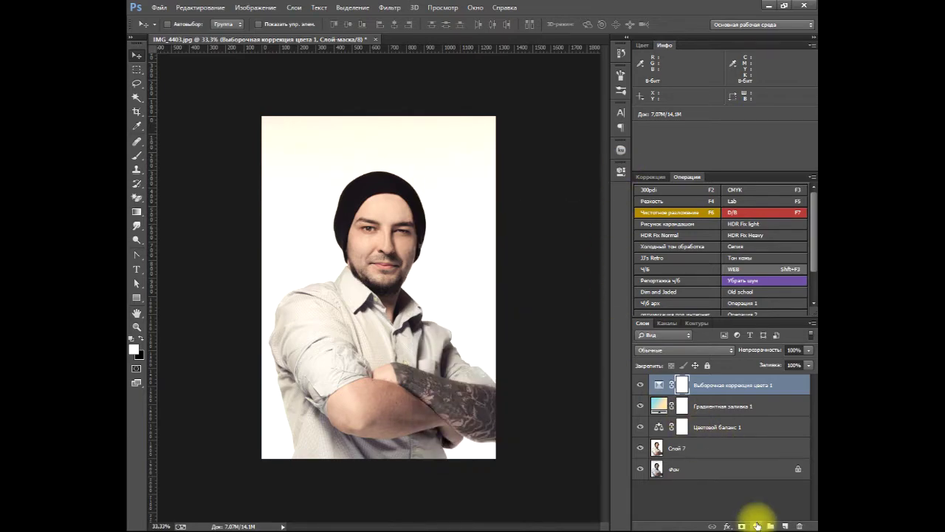
Step: Stamp all visible layers into a new top layer set to Soft Light (Мягкий свет)
{"action": "key", "text": "ctrl+shift+alt+e"}
{"action": "left_click", "coordinate": [684, 349]}
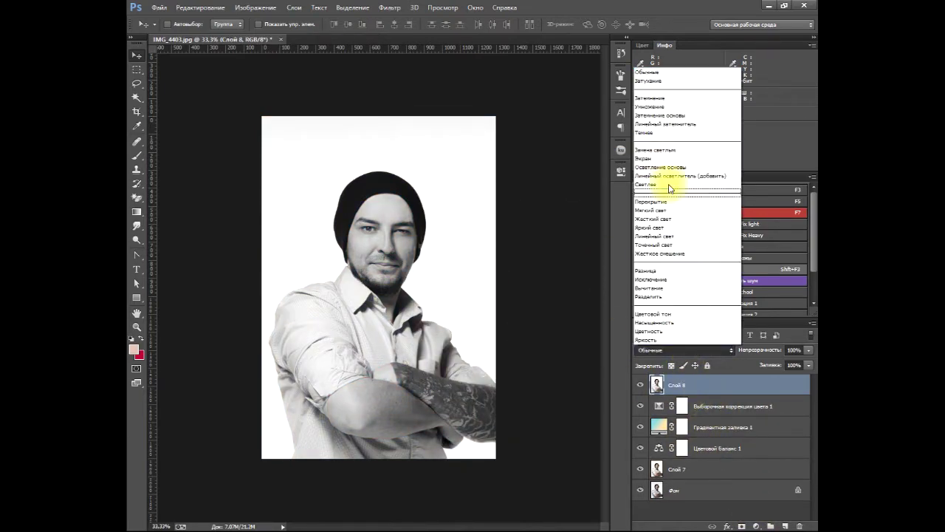
{"action": "left_click", "coordinate": [669, 198]}
Step: Apply Curves to the merged layer, pulling highlights down and deepening shadows
{"action": "key", "text": "ctrl+m"}
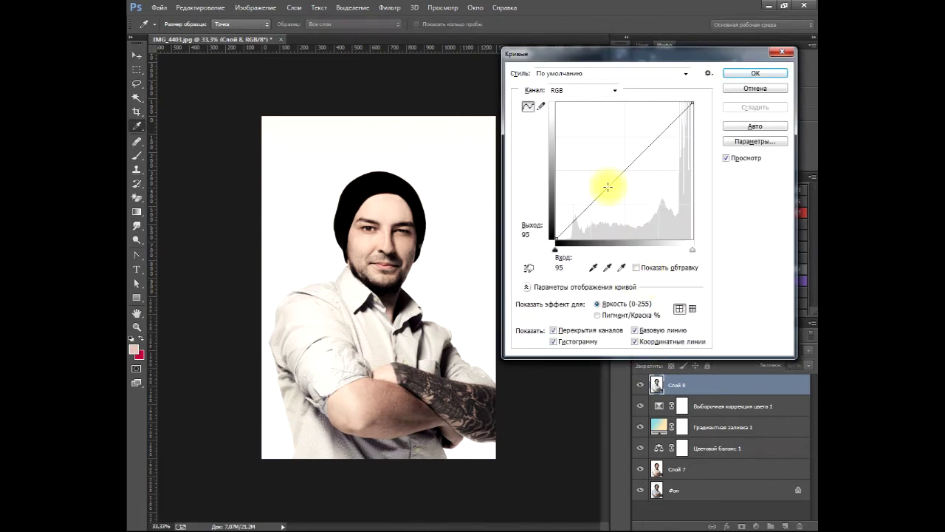
{"action": "mouse_move", "coordinate": [608, 185]}
{"action": "left_mouse_down"}
{"action": "mouse_move", "coordinate": [633, 158]}
{"action": "mouse_move", "coordinate": [608, 200]}
{"action": "mouse_move", "coordinate": [585, 190]}
{"action": "mouse_move", "coordinate": [582, 225]}
{"action": "left_mouse_up"}
{"action": "left_click", "coordinate": [654, 135]}
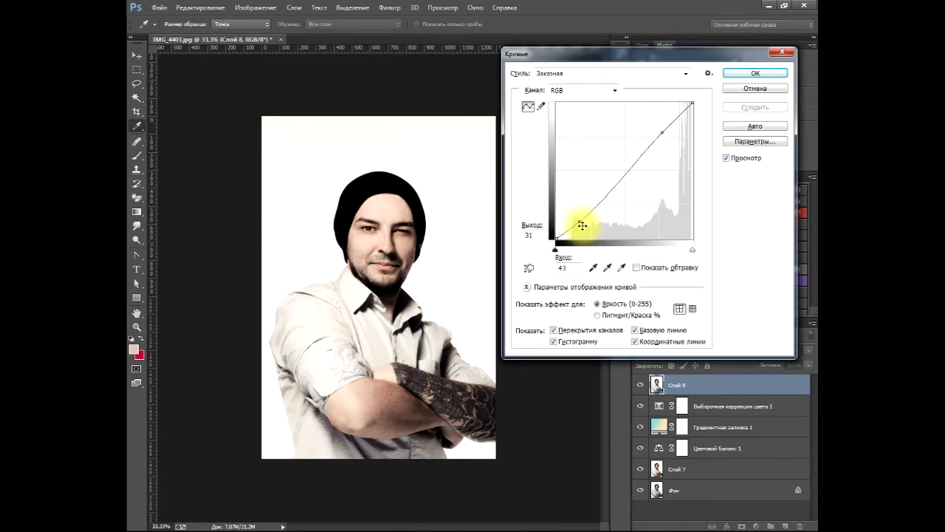
{"action": "left_click_drag", "start_coordinate": [663, 135], "coordinate": [658, 156]}
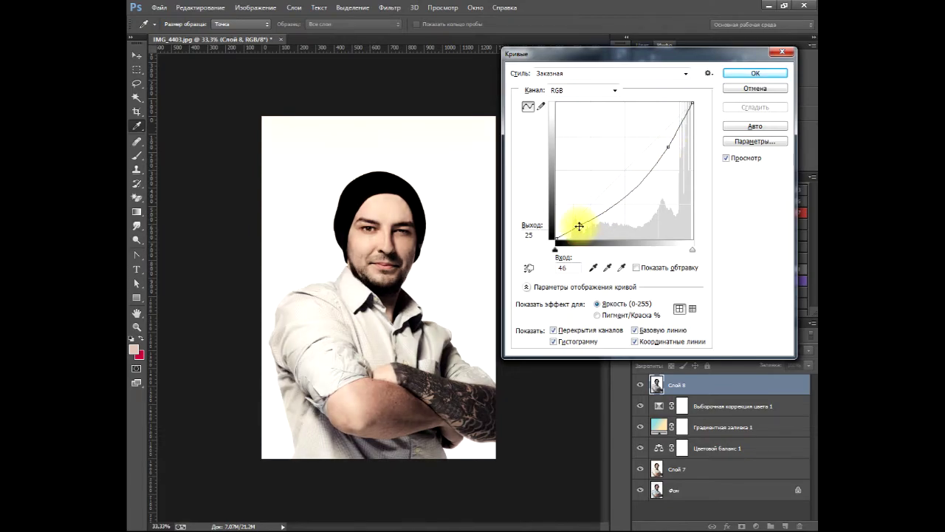
{"action": "left_click_drag", "start_coordinate": [579, 226], "coordinate": [579, 232]}
{"action": "left_click_drag", "start_coordinate": [670, 151], "coordinate": [673, 150]}
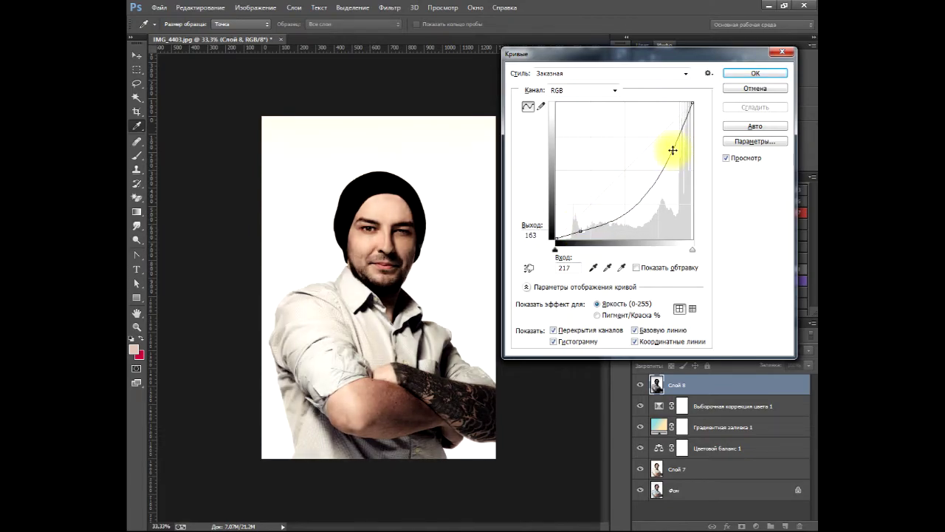
{"action": "left_click", "coordinate": [755, 73]}
Step: Use Apply Image with the Red channel as source to fill the layer mask
{"action": "left_click", "coordinate": [255, 8]}
{"action": "left_click", "coordinate": [295, 158]}
{"action": "left_click", "coordinate": [561, 57]}
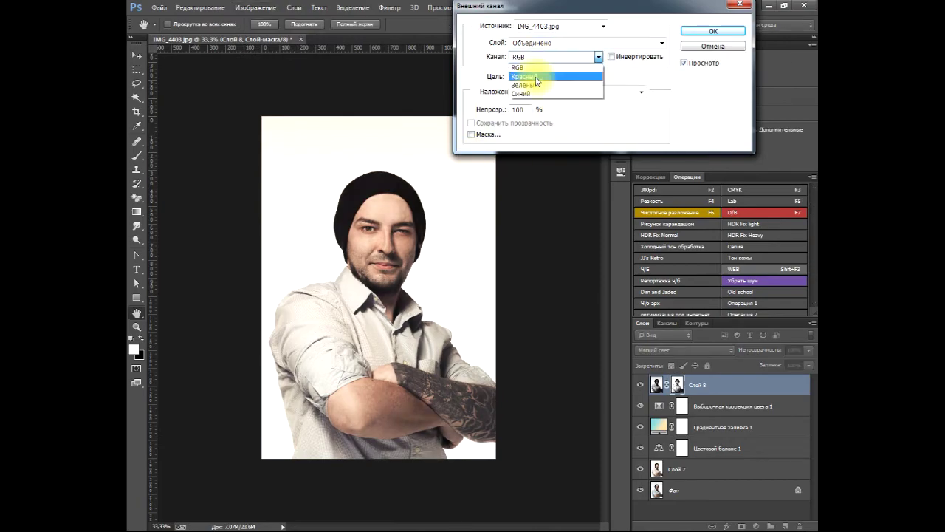
{"action": "left_click", "coordinate": [537, 76]}
{"action": "left_click", "coordinate": [709, 31]}
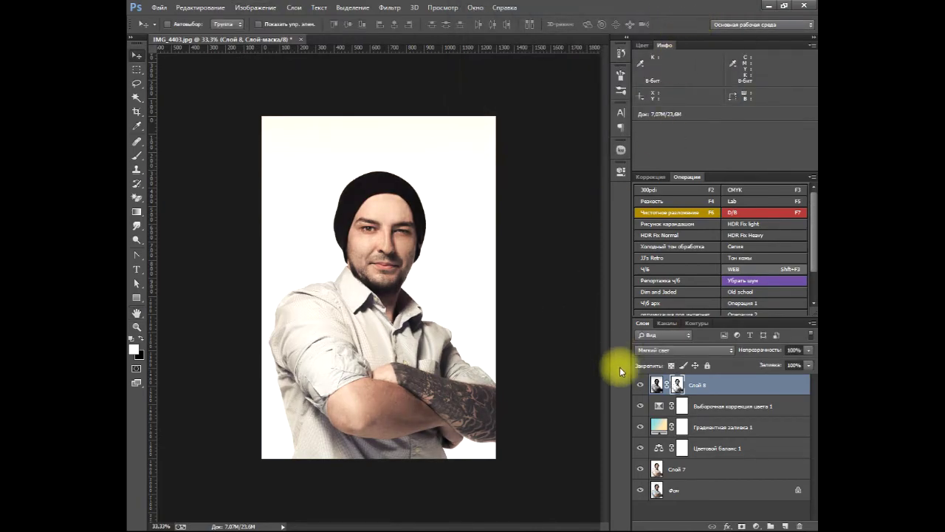
Step: Add a Curves adjustment layer with points on the RGB and Blue curves
{"action": "left_click", "coordinate": [757, 526]}
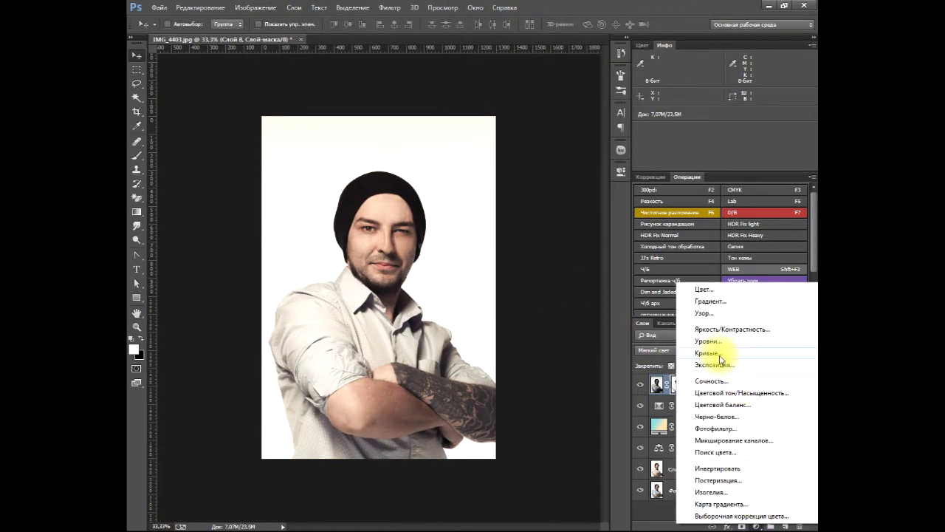
{"action": "left_click", "coordinate": [707, 353]}
{"action": "left_click", "coordinate": [556, 251]}
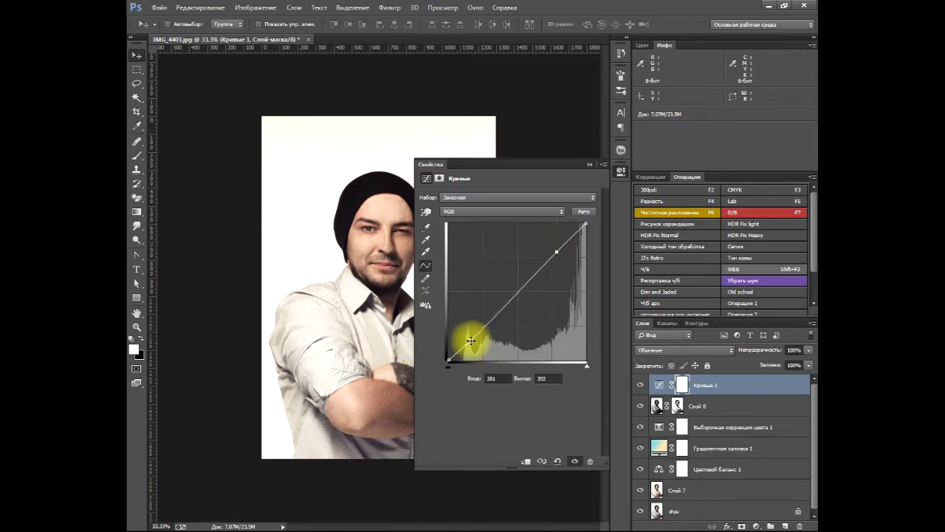
{"action": "left_click", "coordinate": [503, 211]}
{"action": "left_click", "coordinate": [502, 243]}
{"action": "left_click", "coordinate": [448, 360]}
{"action": "left_click", "coordinate": [586, 225]}
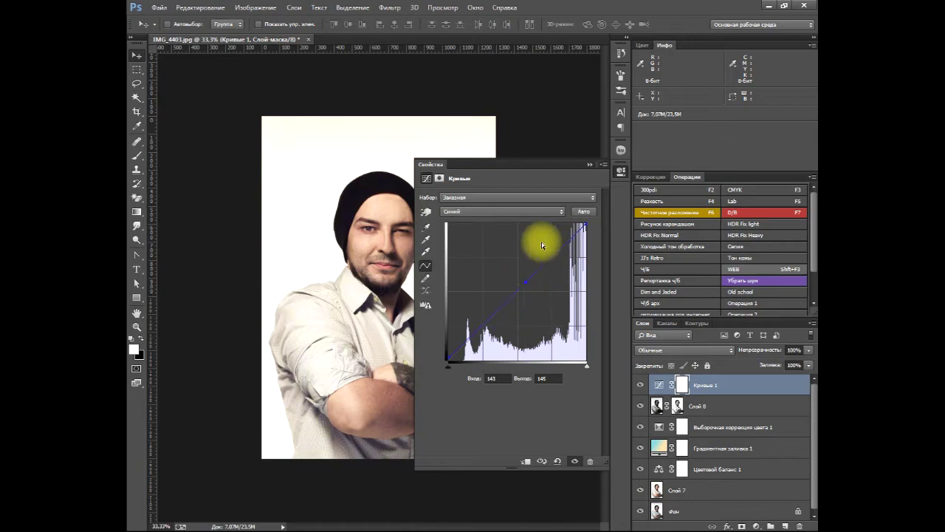
{"action": "left_click", "coordinate": [621, 170]}
Step: Add a sepia Gradient Map layer in Multiply (Умножение) mode at about 13% opacity
{"action": "left_click", "coordinate": [757, 525]}
{"action": "left_click", "coordinate": [721, 505]}
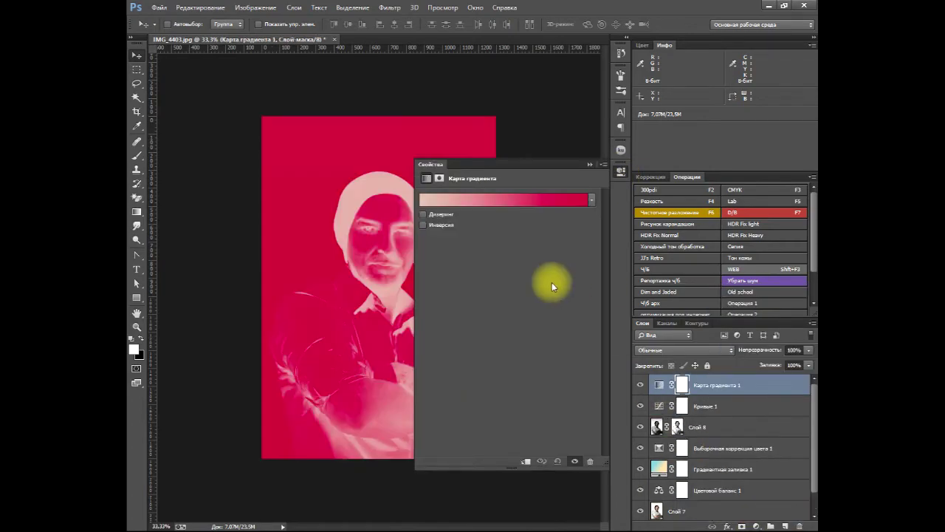
{"action": "left_click", "coordinate": [502, 194]}
{"action": "left_click", "coordinate": [549, 38]}
{"action": "left_click", "coordinate": [667, 36]}
{"action": "left_click", "coordinate": [621, 170]}
{"action": "left_click", "coordinate": [685, 349]}
{"action": "left_click", "coordinate": [671, 105]}
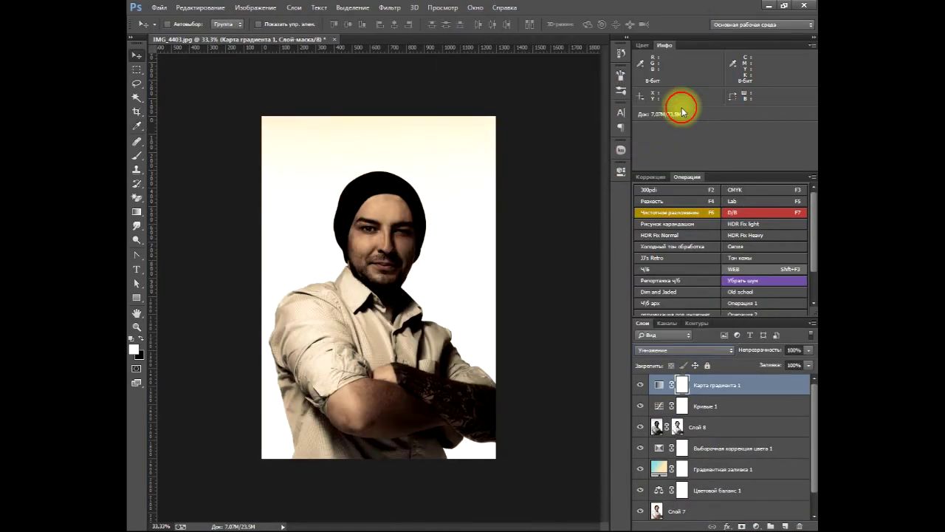
{"action": "left_click", "coordinate": [809, 350]}
{"action": "left_click_drag", "start_coordinate": [762, 356], "coordinate": [759, 363]}
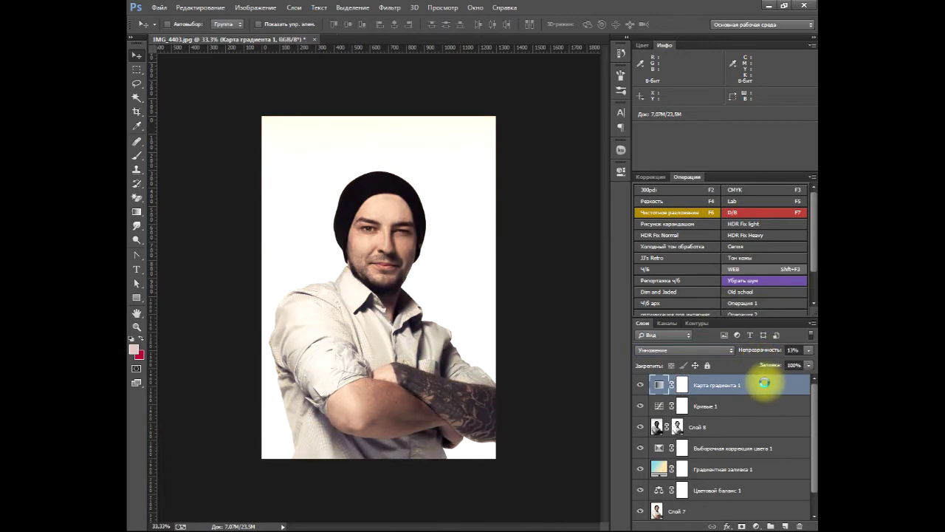
Step: Delete the intermediate layers from Кривые 1 through Слой 7
{"action": "scroll", "coordinate": [770, 487], "scroll_direction": "down", "scroll_amount": 1}
{"action": "left_click", "coordinate": [769, 487], "text": "shift"}
{"action": "left_click", "coordinate": [799, 526]}
{"action": "left_click", "coordinate": [443, 201]}
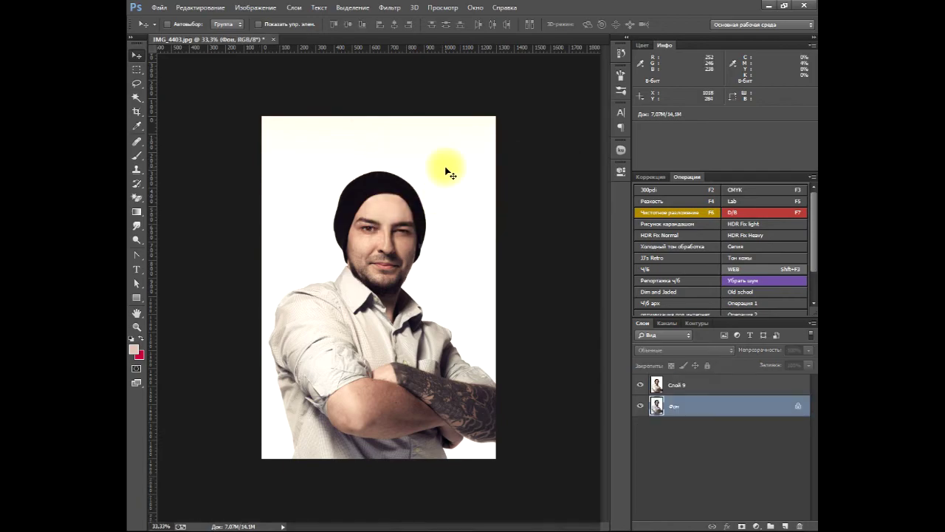
{"action": "key", "text": "ctrl+plus"}
{"action": "left_click", "coordinate": [640, 385]}
{"action": "left_click", "coordinate": [640, 385]}
{"action": "left_click", "coordinate": [640, 384]}
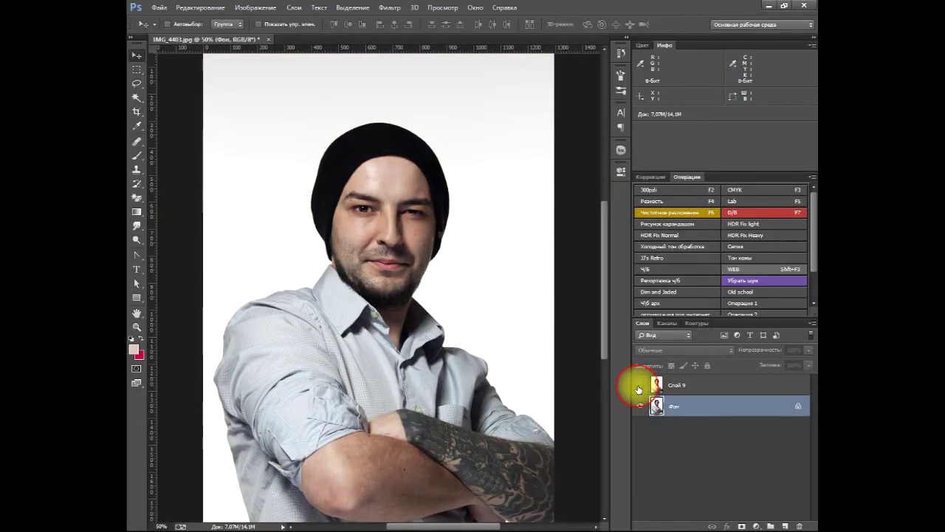
{"action": "left_click", "coordinate": [640, 384]}
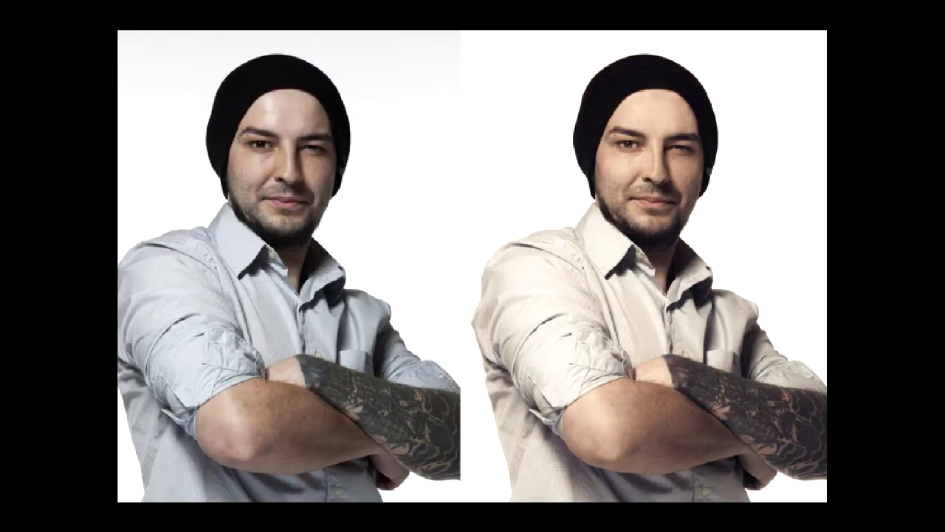